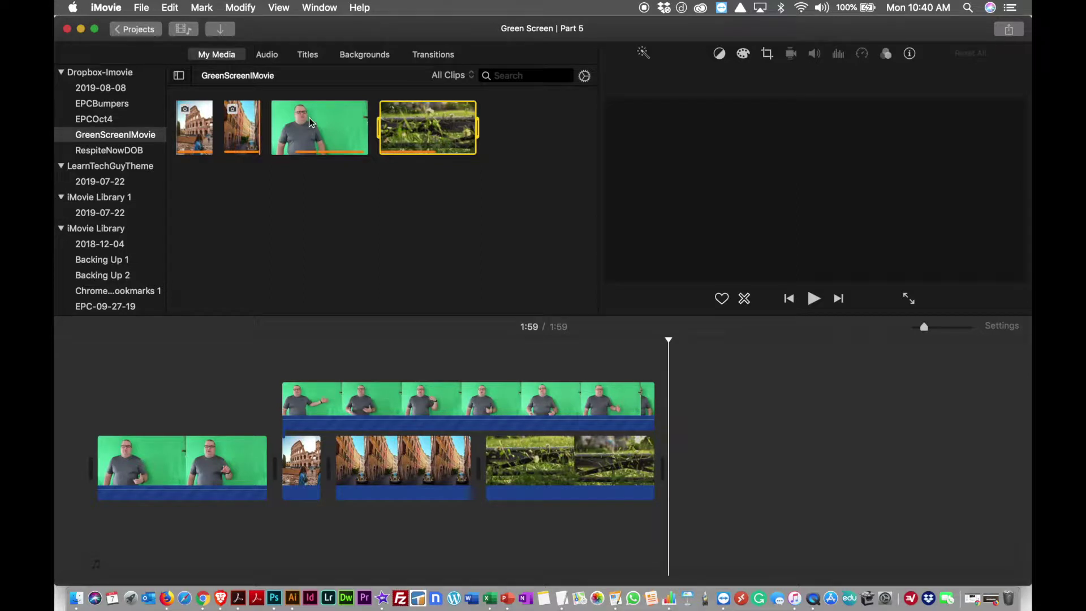
# Play the opening green-screen clip from 0:09, pause, and park the playhead at 0:31.
pyautogui.click(87, 395)
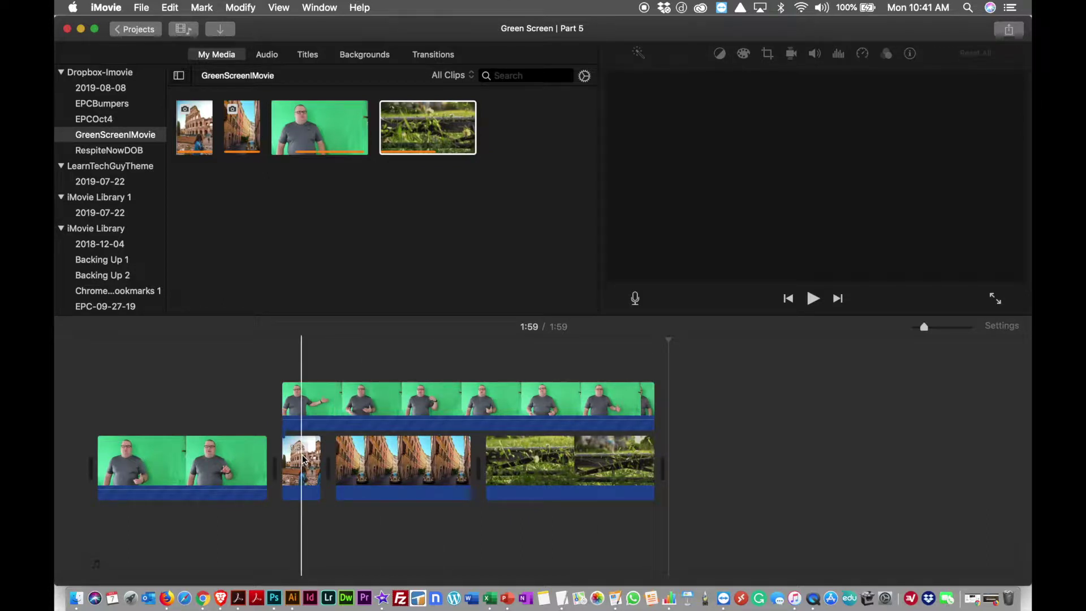
pyautogui.click(176, 447)
pyautogui.click(247, 455)
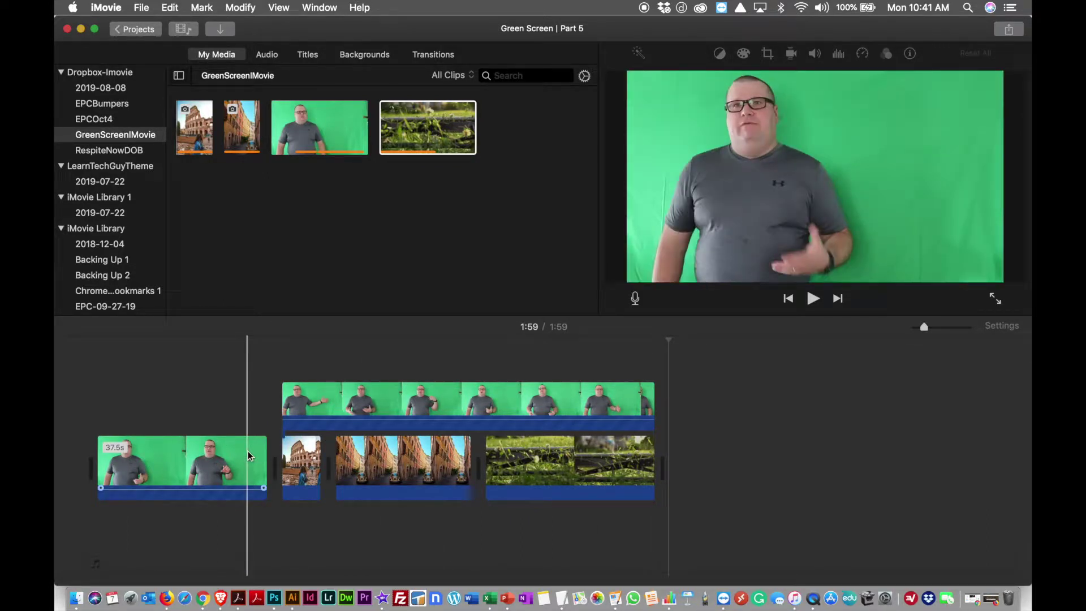
pyautogui.click(140, 433)
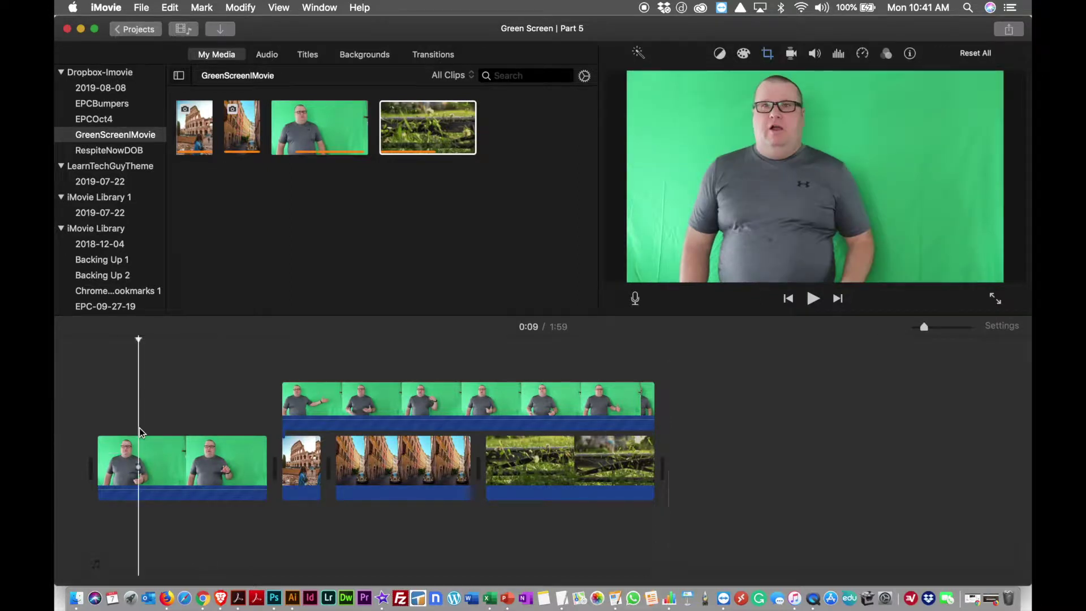
pyautogui.click(813, 298)
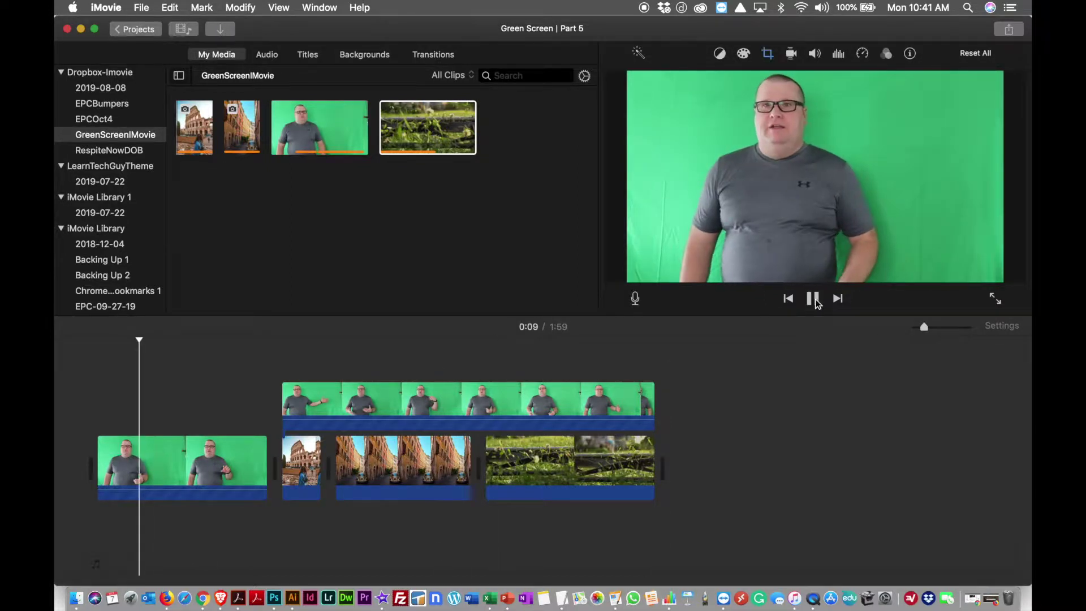
pyautogui.click(814, 299)
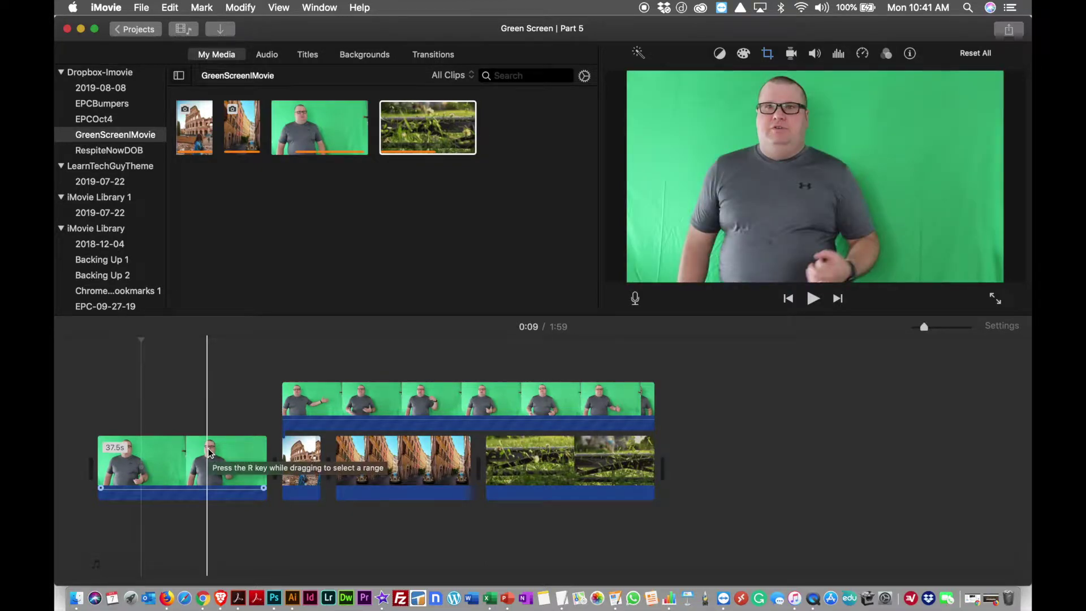
pyautogui.click(239, 454)
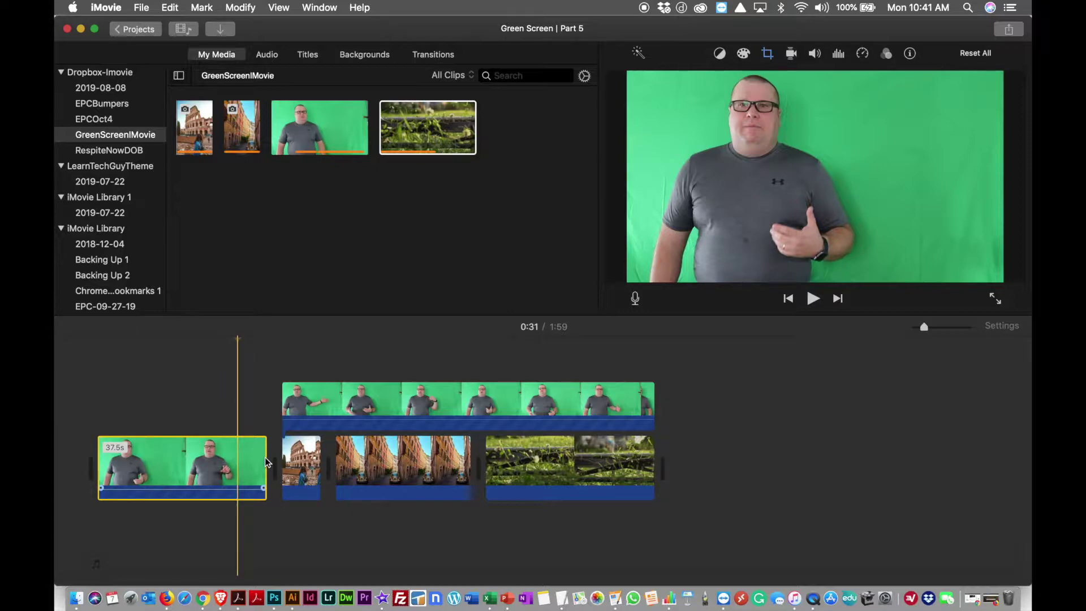
pyautogui.rightClick(229, 478)
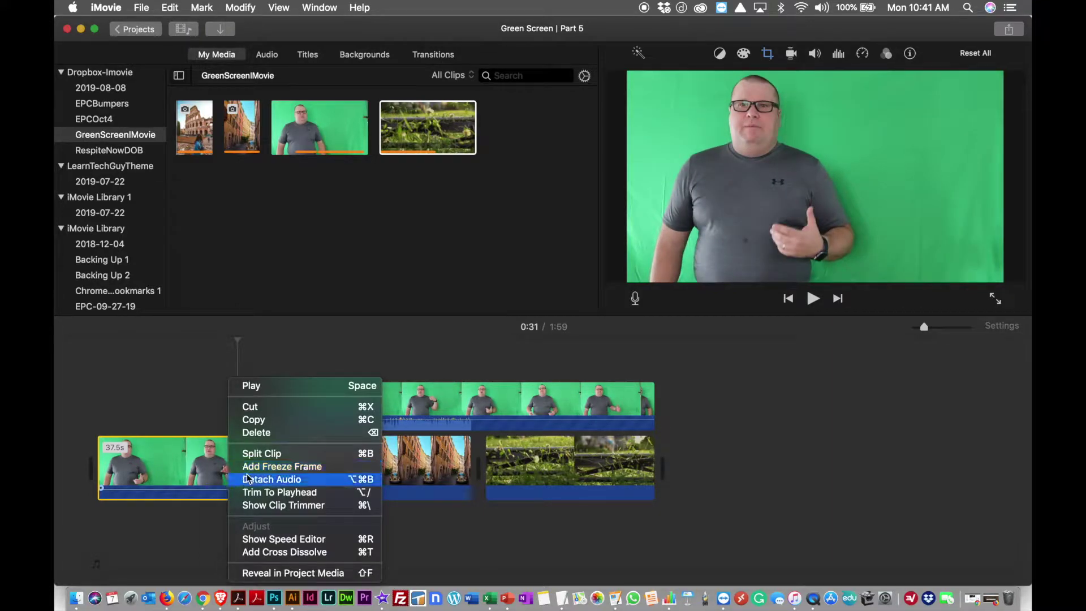
pyautogui.click(252, 454)
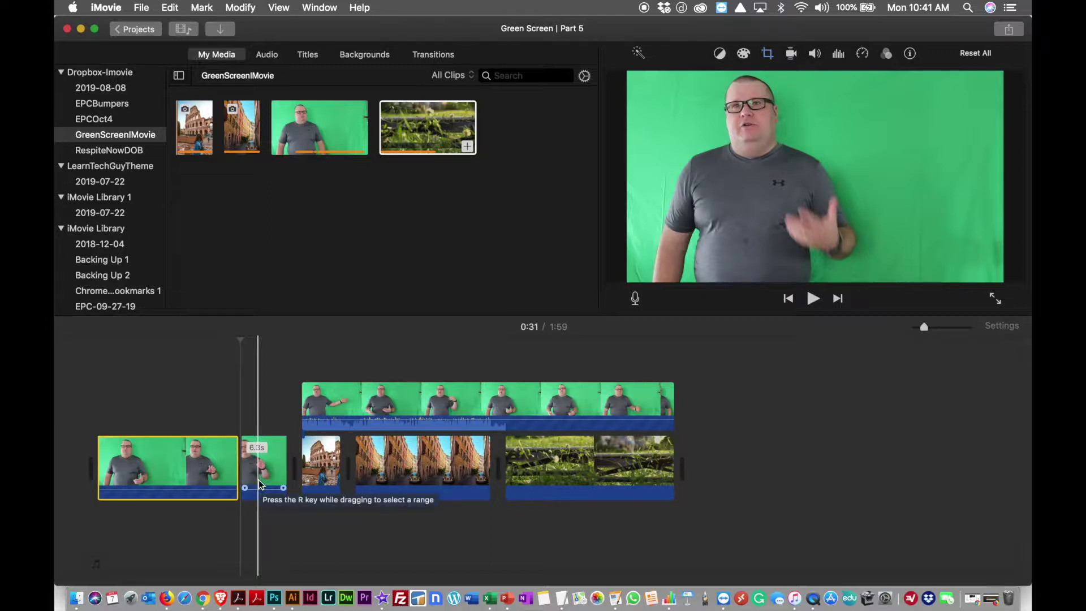
pyautogui.moveTo(260, 484); pyautogui.dragTo(255, 427)
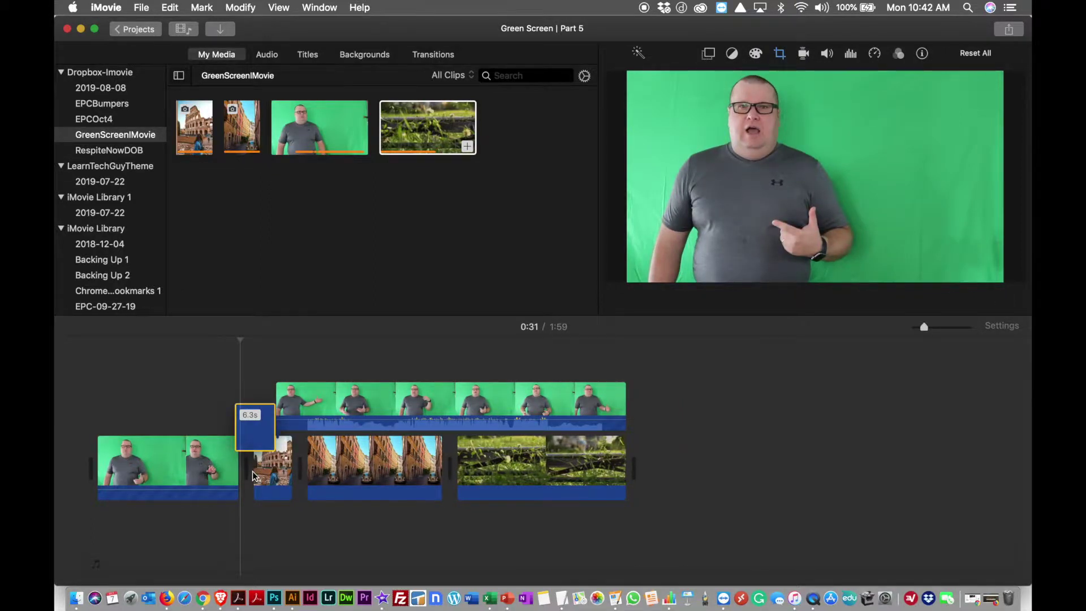
pyautogui.moveTo(254, 475); pyautogui.dragTo(256, 476)
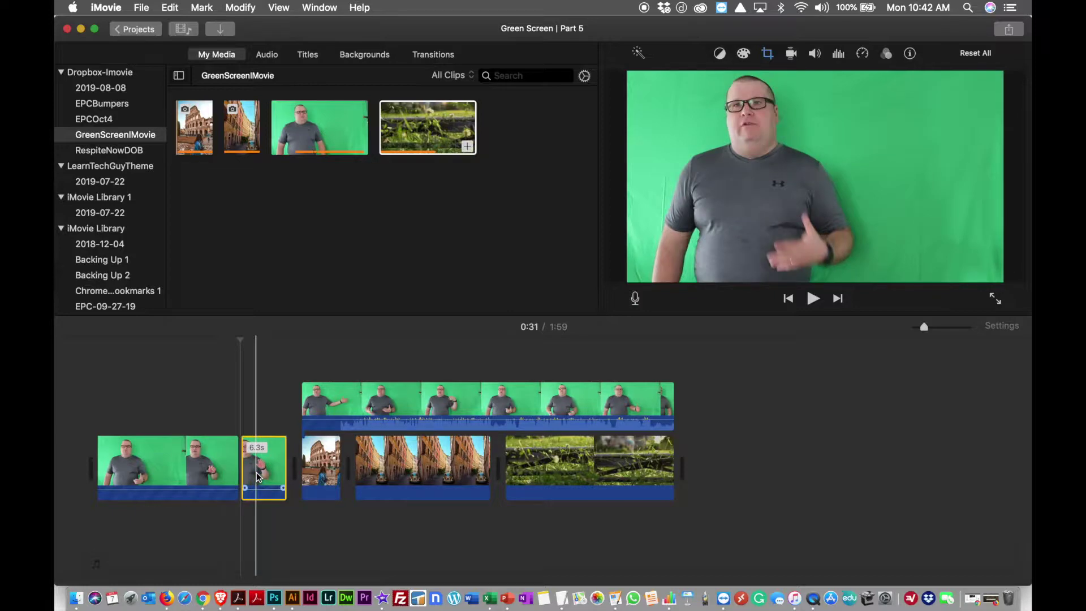
pyautogui.click(172, 8)
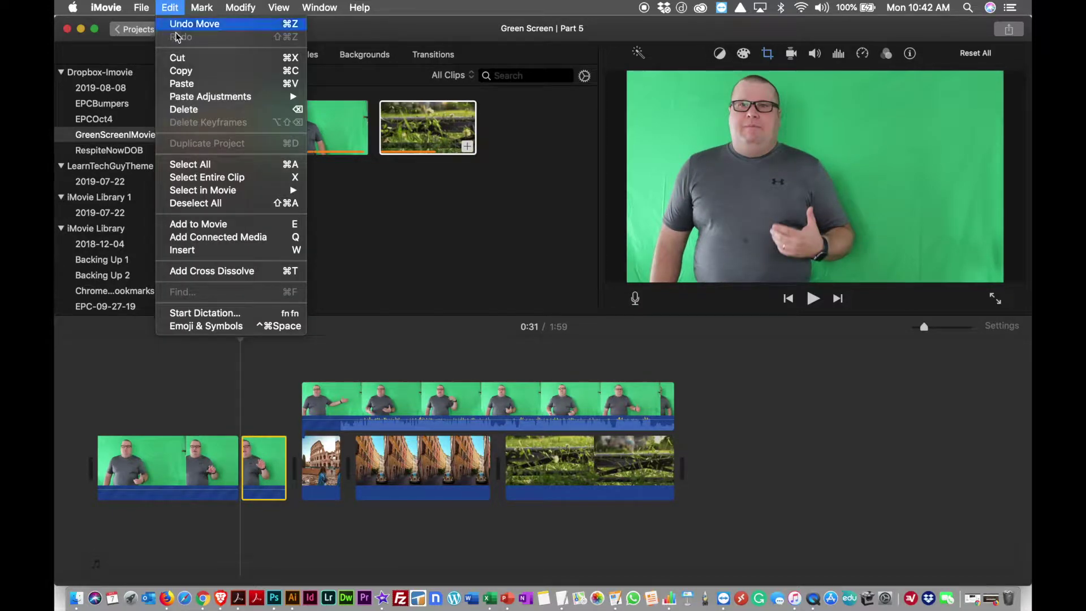
pyautogui.click(171, 7)
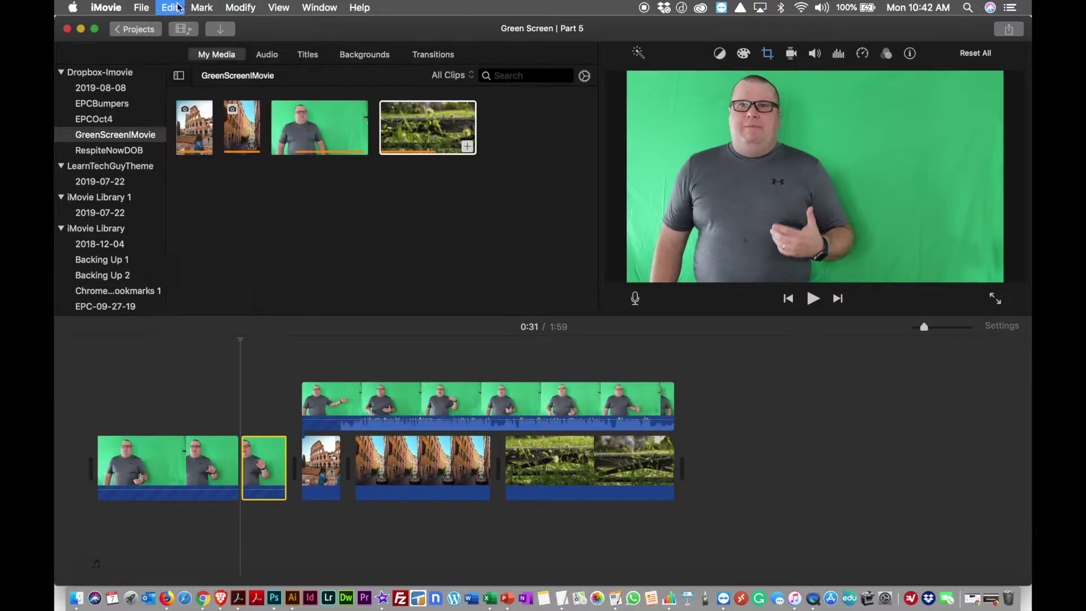
pyautogui.click(172, 8)
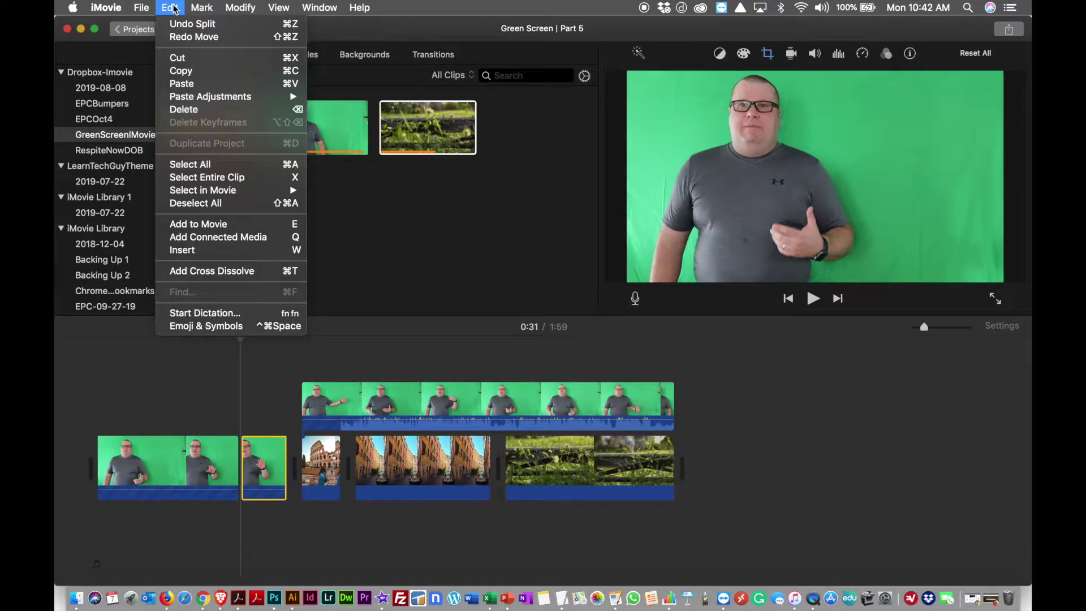
pyautogui.click(268, 504)
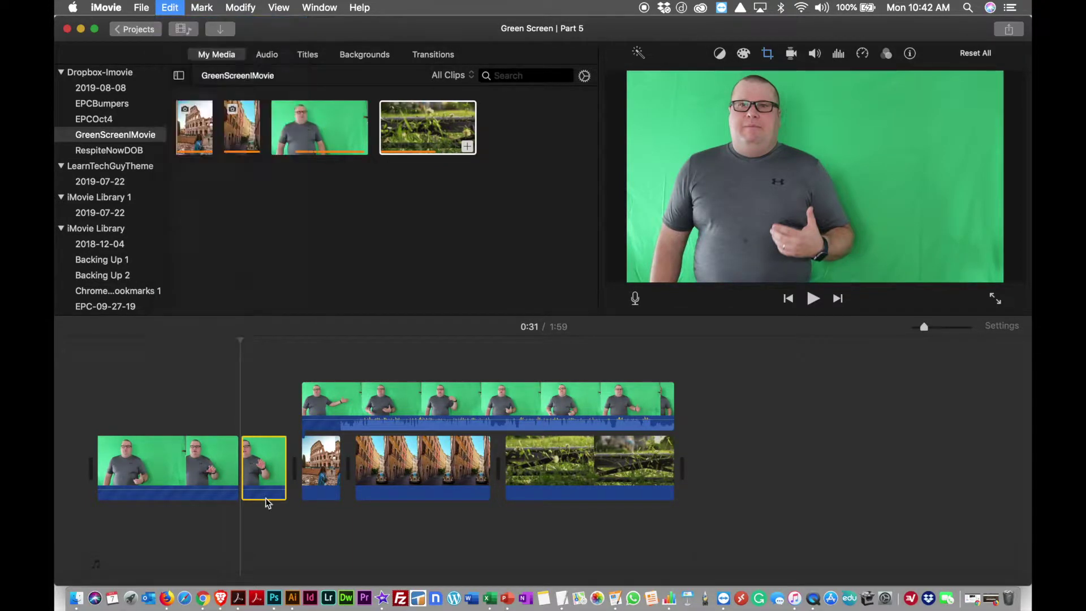
pyautogui.press('Delete')
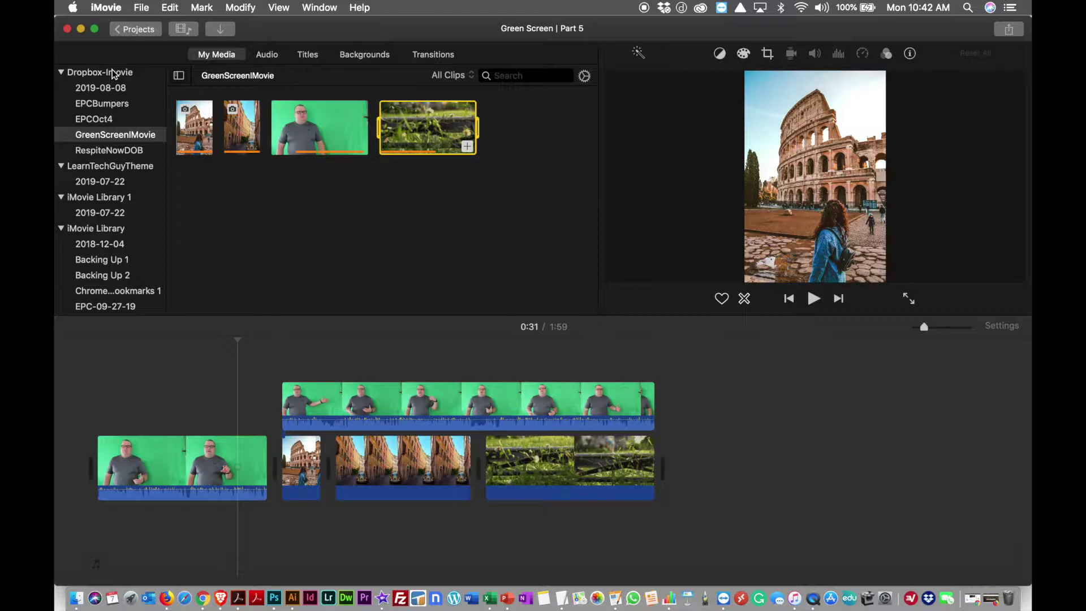
pyautogui.click(113, 74)
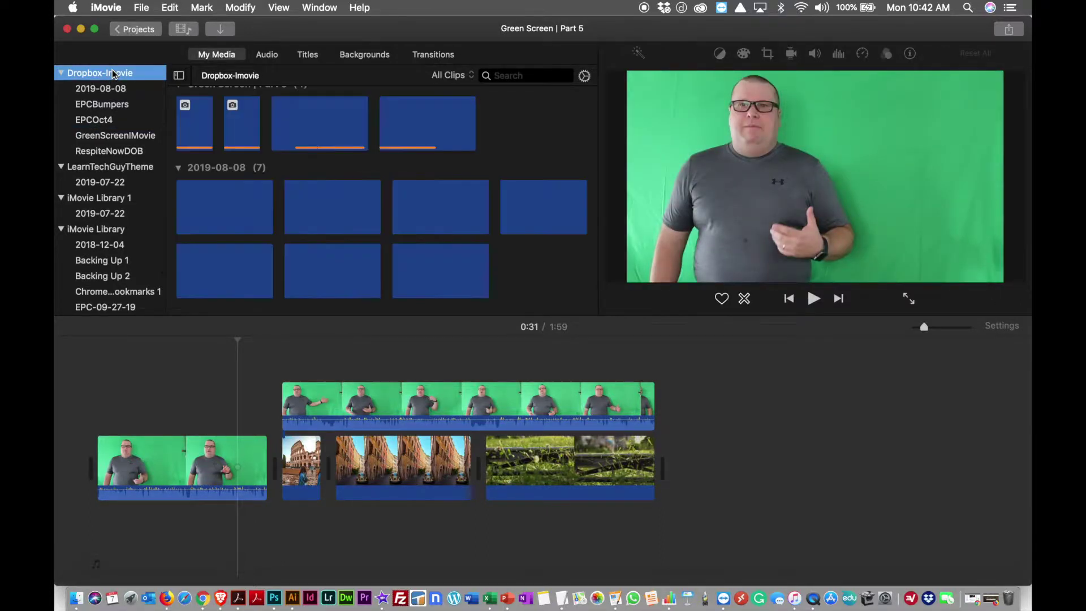
pyautogui.rightClick(113, 73)
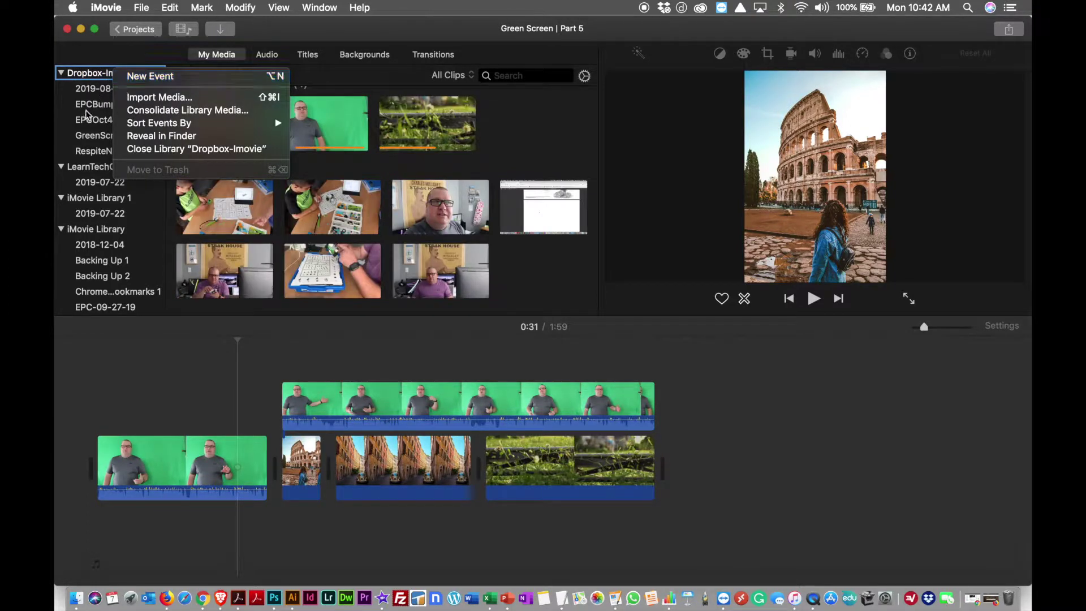
pyautogui.click(88, 136)
pyautogui.click(89, 136)
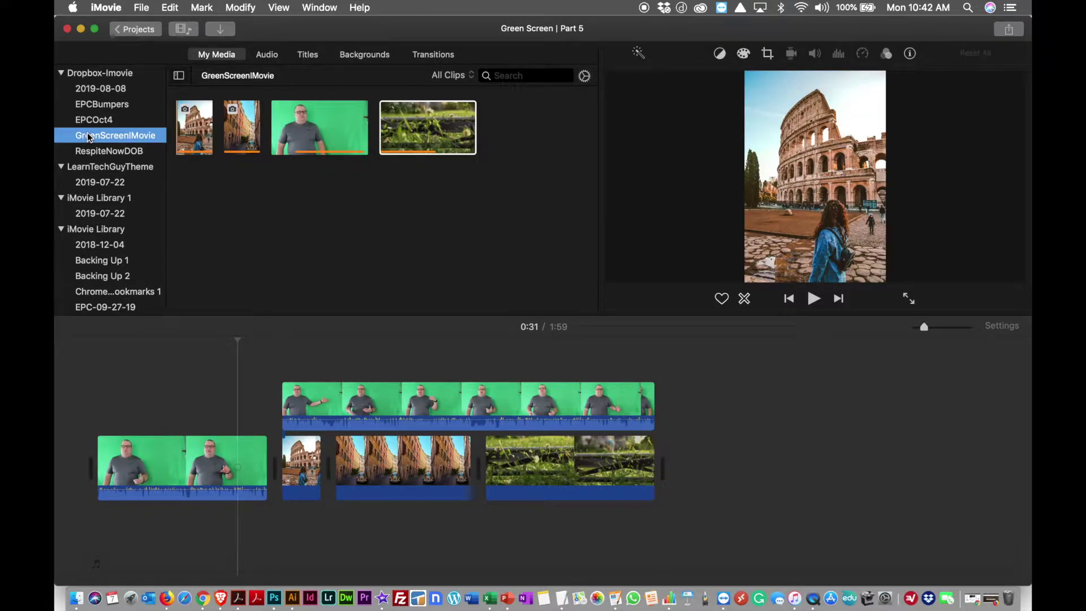
pyautogui.click(224, 31)
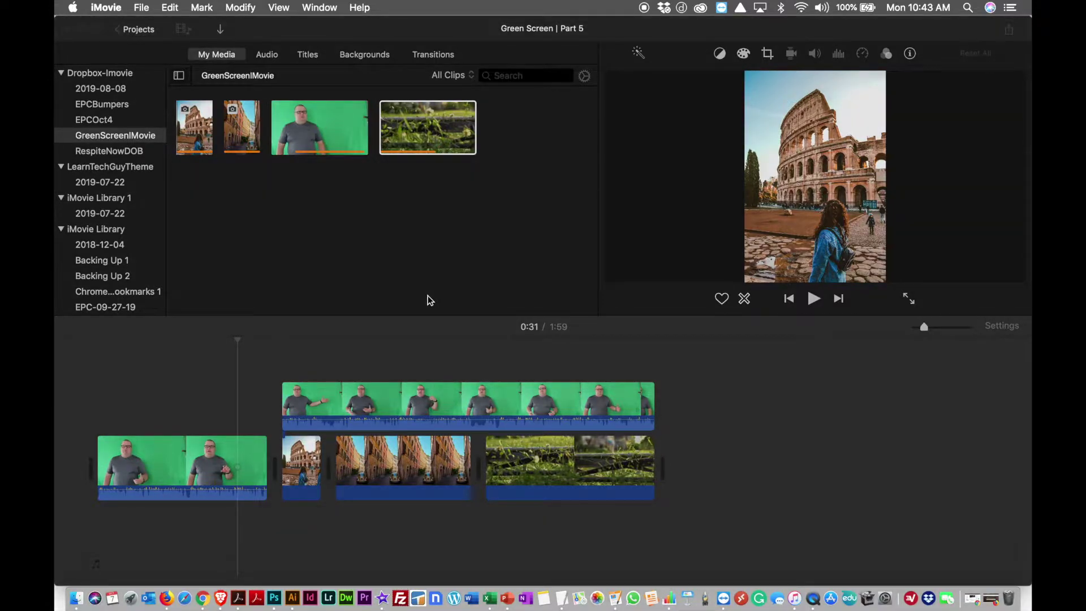
pyautogui.press('super+i')
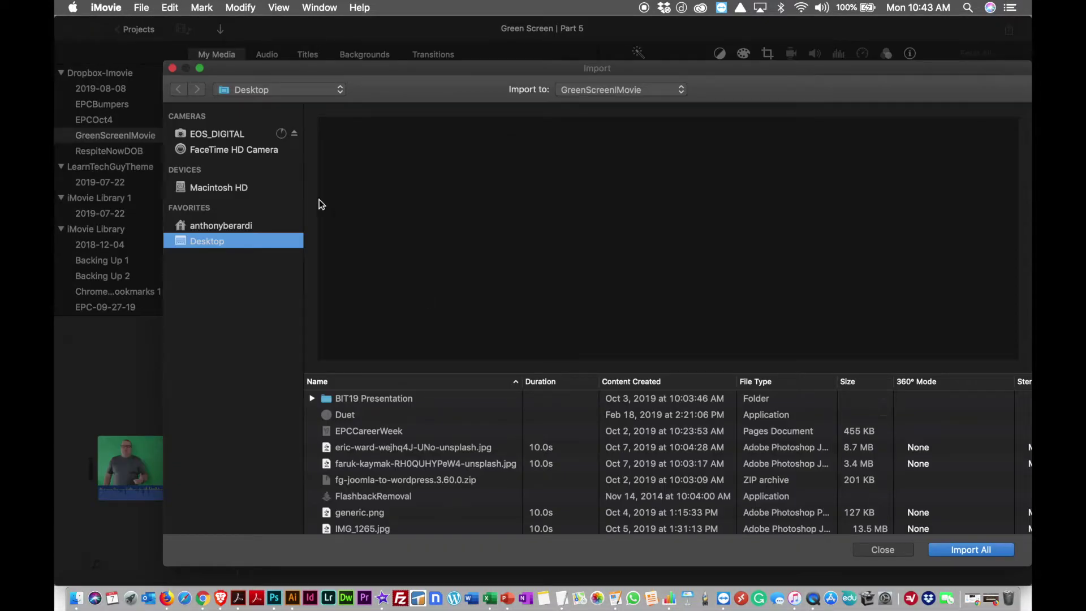
# Browse the Desktop photos and import the first unsplash photo into the event.
pyautogui.click(379, 463)
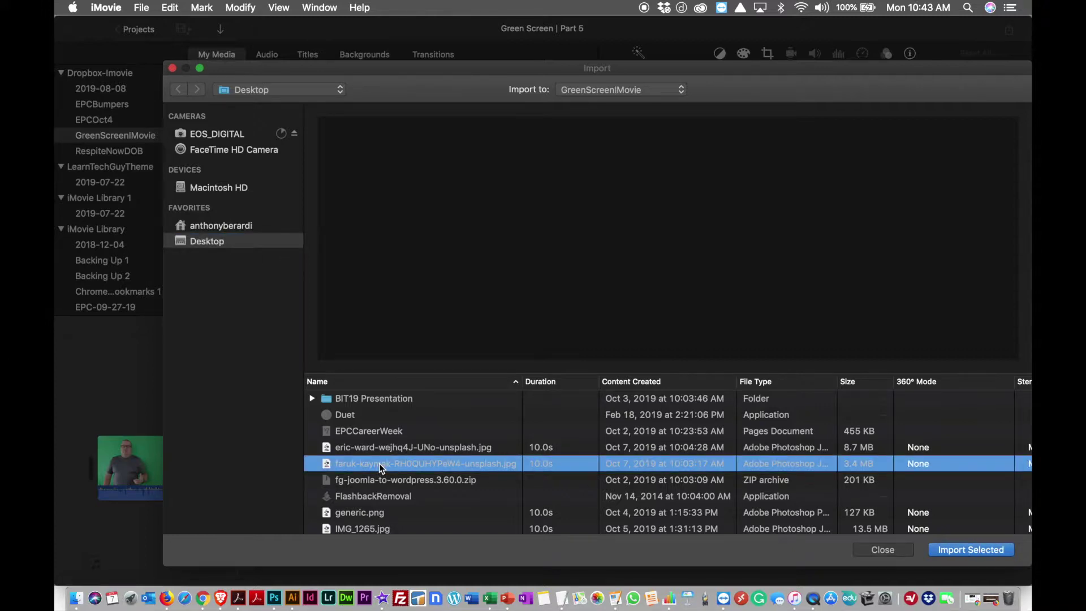
pyautogui.click(376, 449)
pyautogui.click(378, 465)
pyautogui.click(377, 452)
pyautogui.scroll(-2, 377, 452)
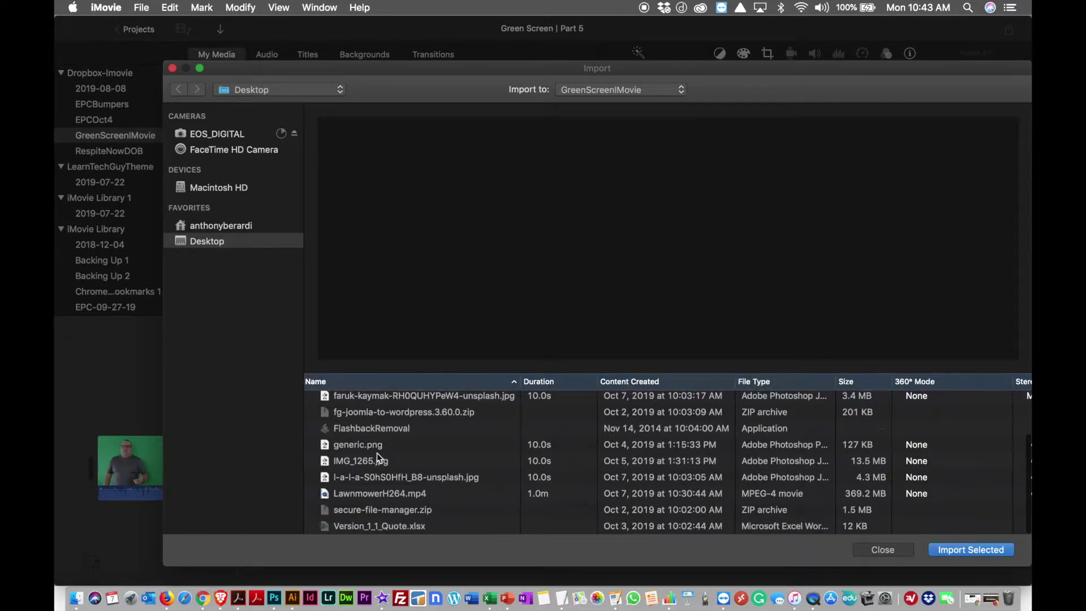
pyautogui.click(382, 476)
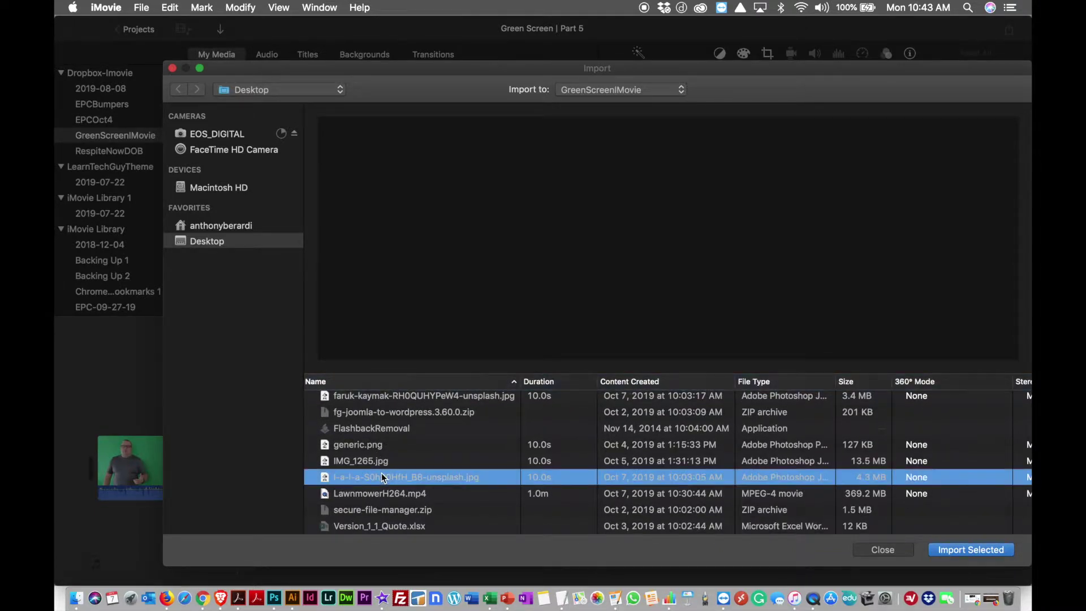
pyautogui.scroll(1, 378, 432)
pyautogui.click(384, 416)
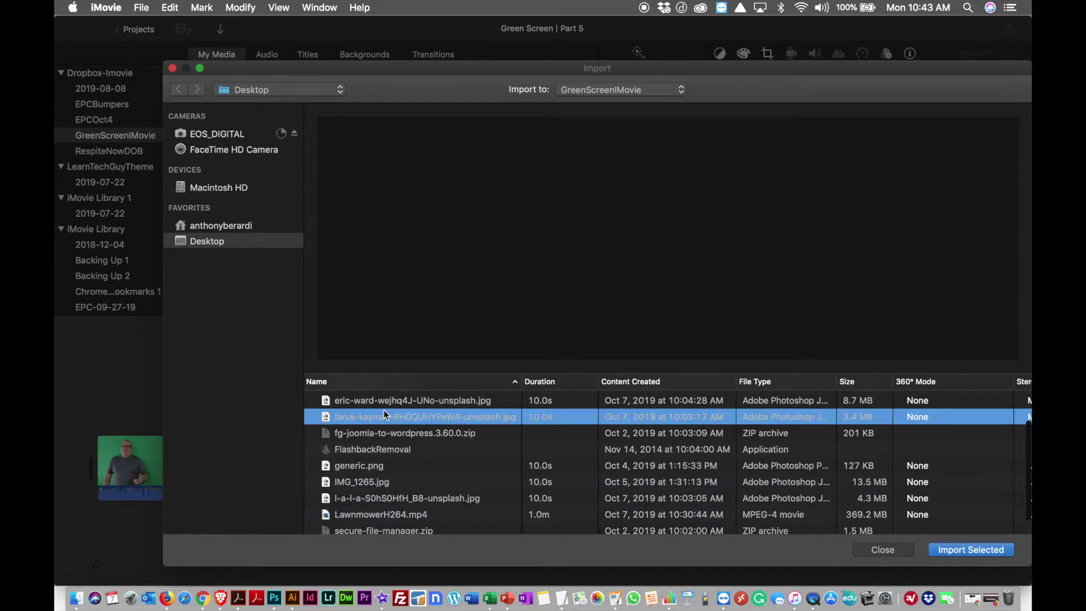
pyautogui.press('Return')
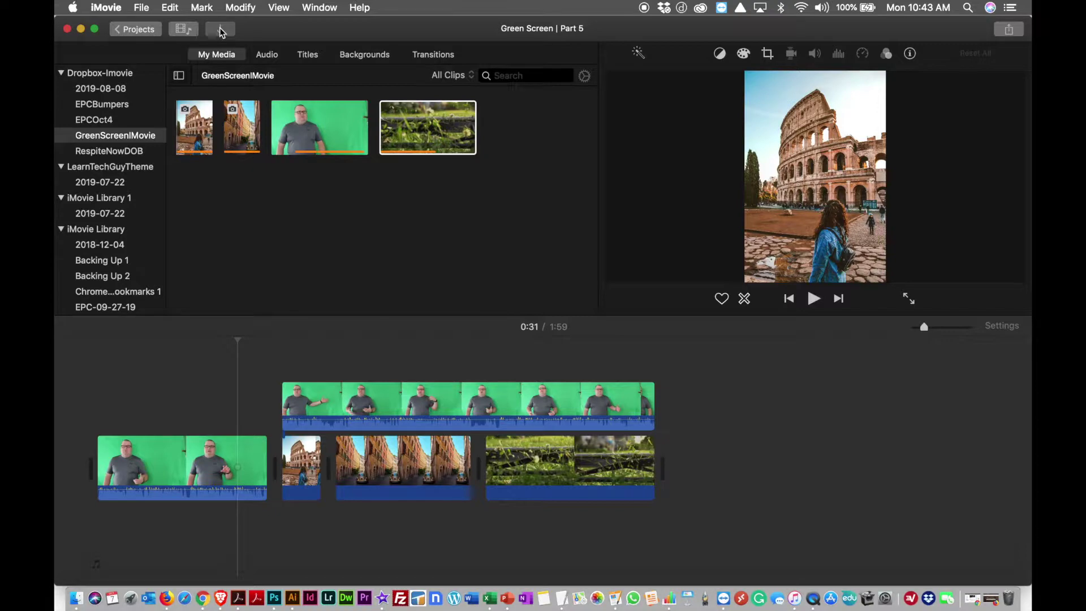
# Import the forest-path photo eric-ward-wejhq4J-UNo-unsplash.jpg into GreenScreenIMovie.
pyautogui.click(220, 30)
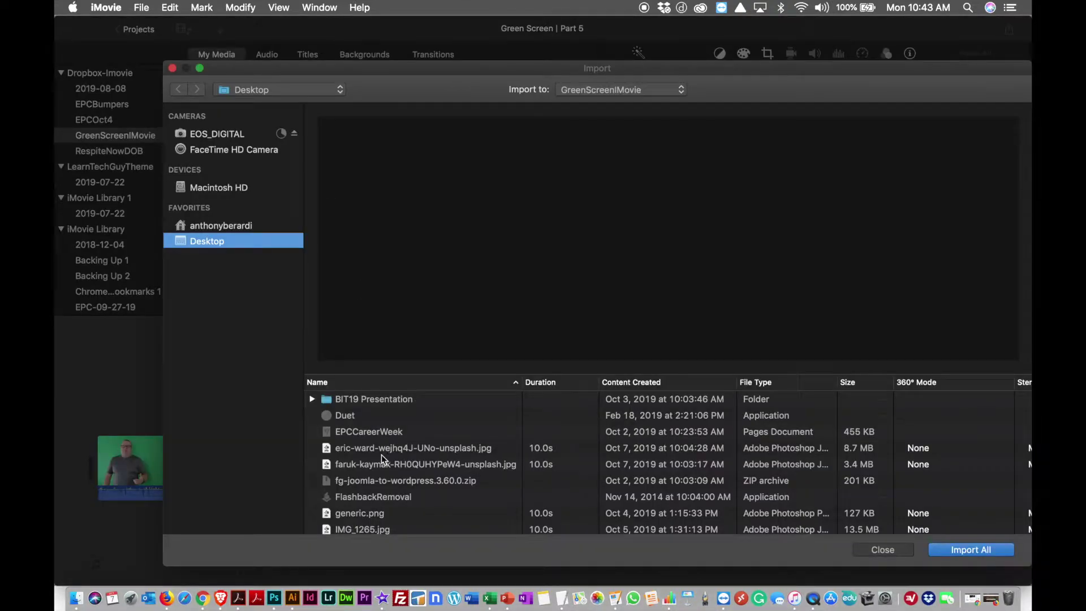
pyautogui.click(381, 450)
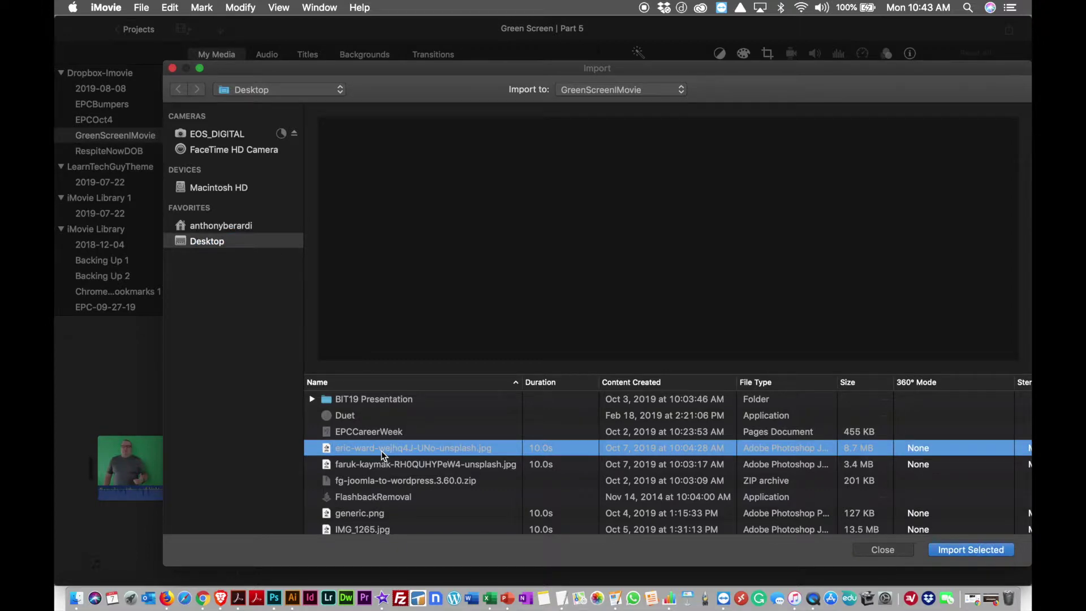
pyautogui.click(929, 551)
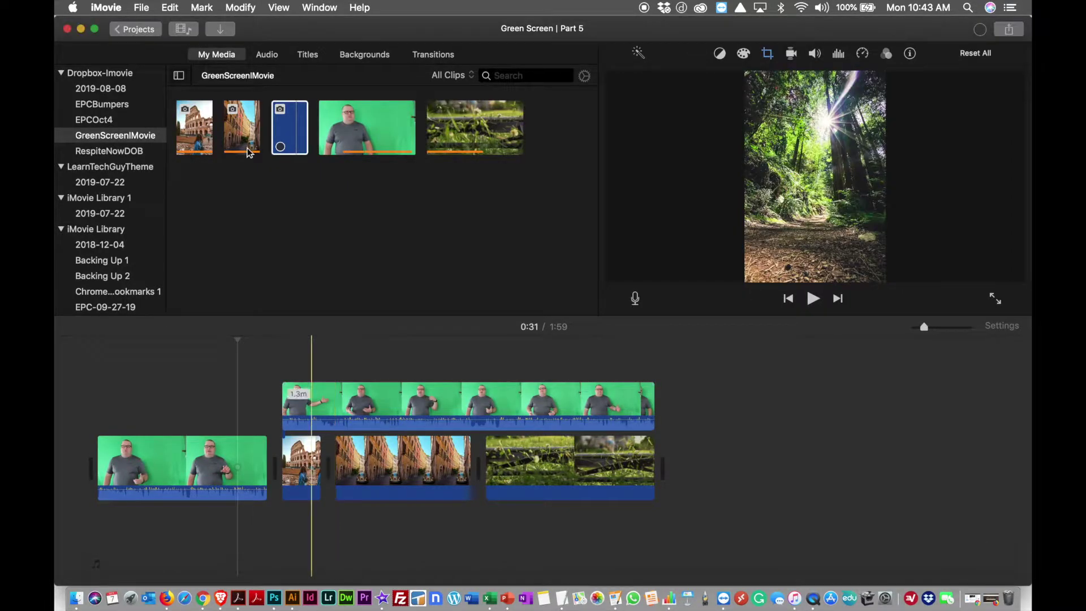
# Insert the forest still after the Colosseum clip and view its Ken Burns crop settings.
pyautogui.moveTo(288, 129); pyautogui.dragTo(333, 465)
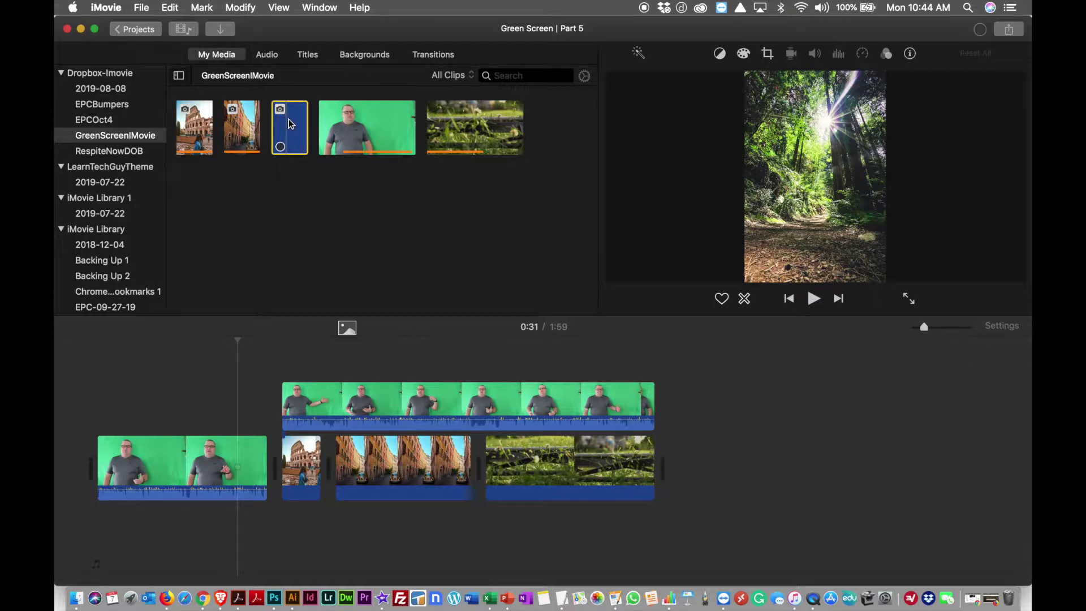
pyautogui.moveTo(290, 124); pyautogui.dragTo(355, 390)
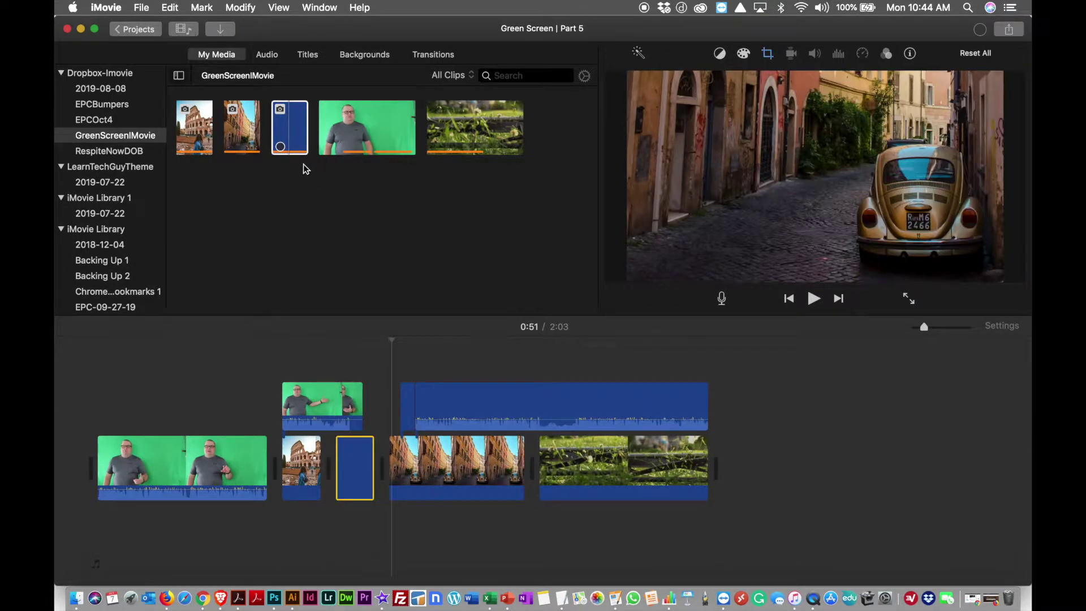
pyautogui.click(769, 55)
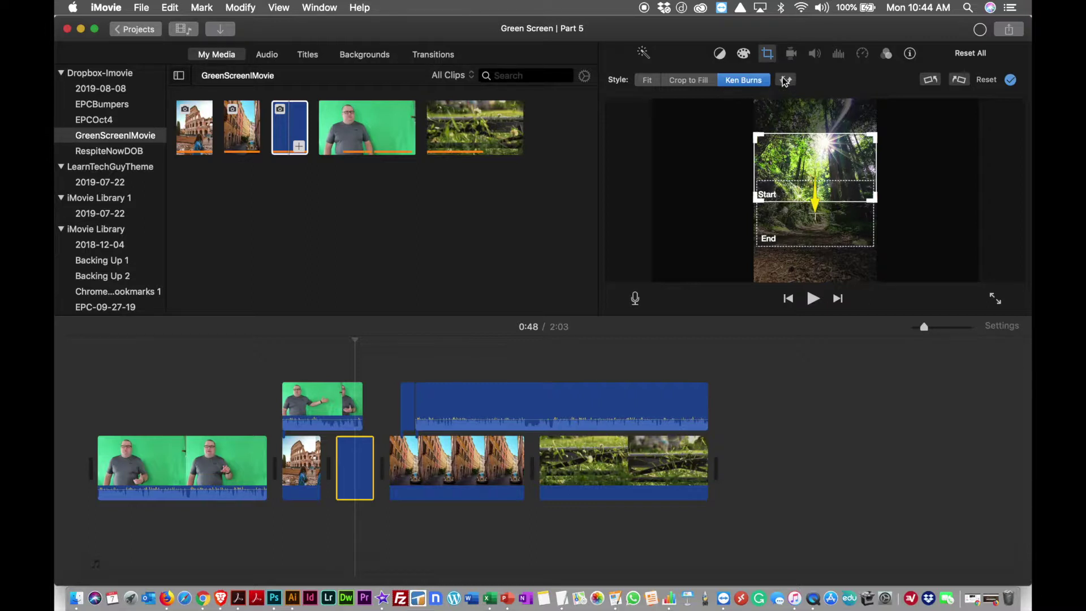
# Try Crop to Fill on the forest still, shifting the crop down, then switch to Fit.
pyautogui.click(691, 80)
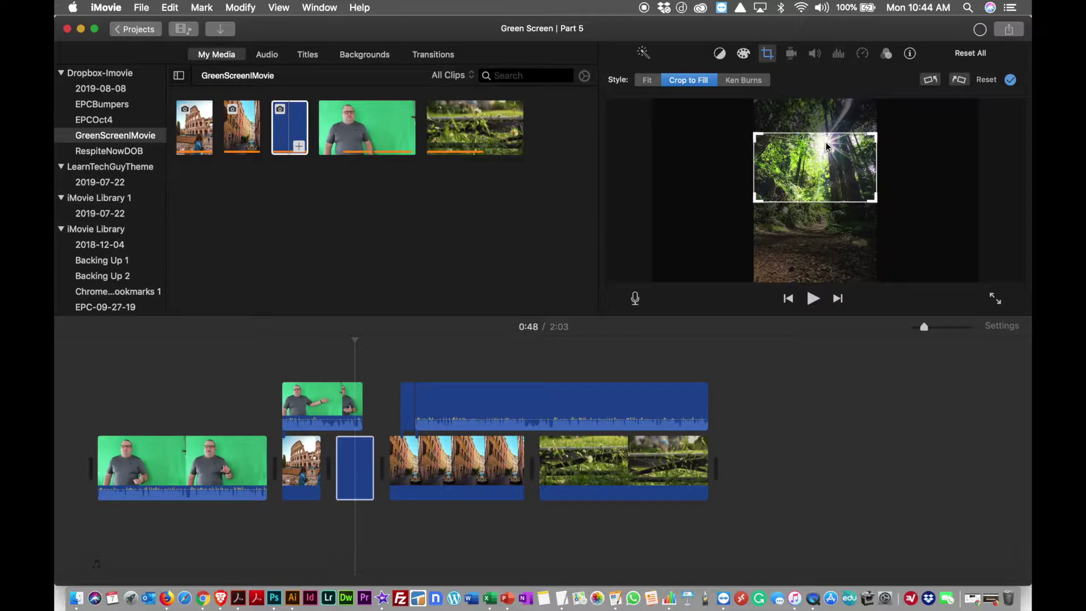
pyautogui.moveTo(831, 159); pyautogui.dragTo(831, 211)
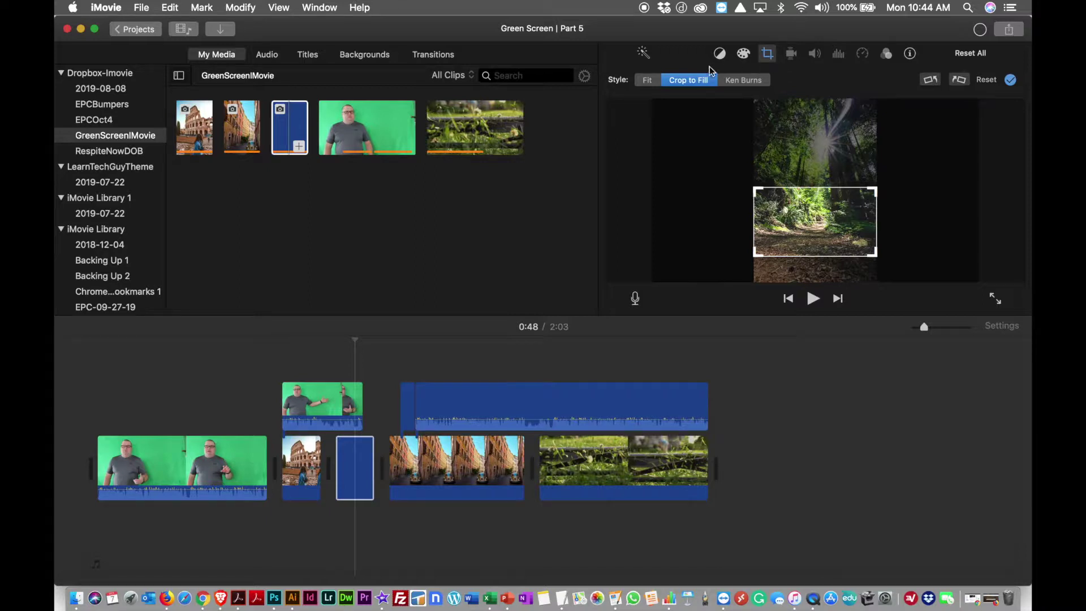
pyautogui.click(645, 82)
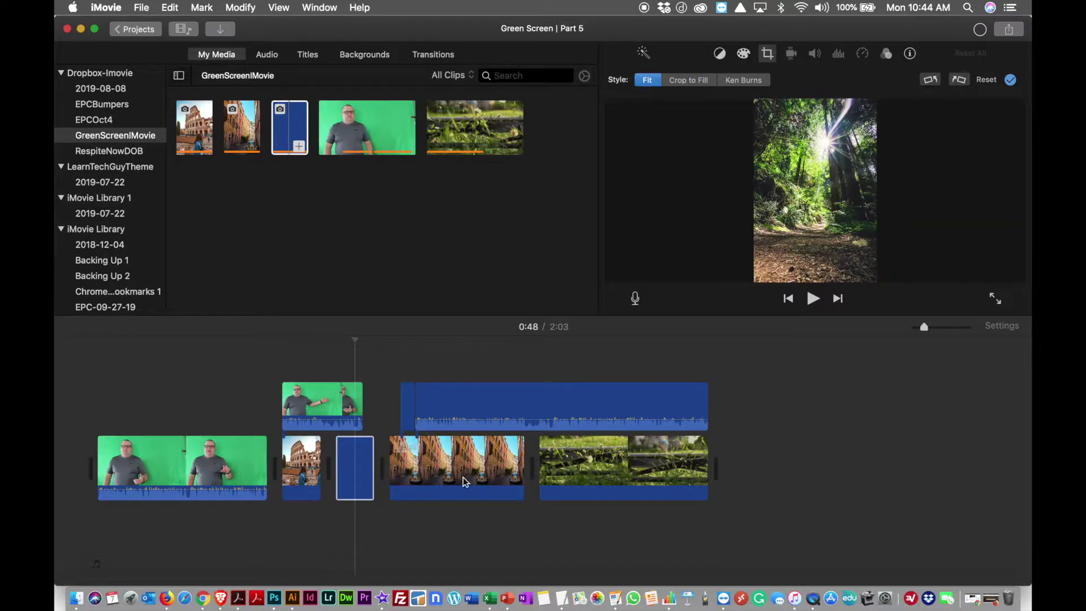
# Keep the green-screen clip's overlay mode set to Green/Blue Screen.
pyautogui.click(342, 479)
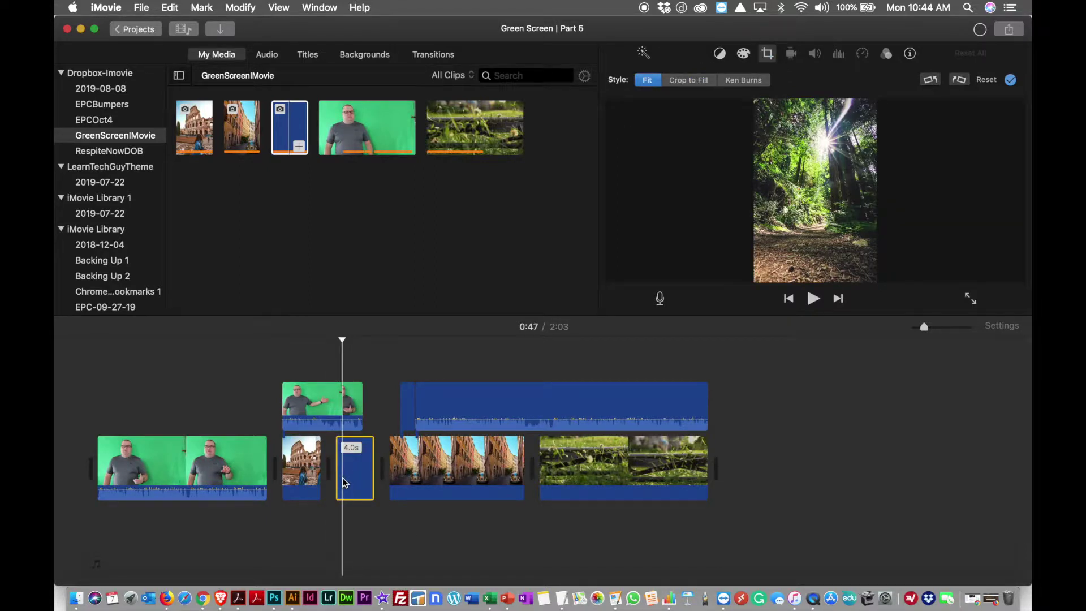
pyautogui.click(335, 405)
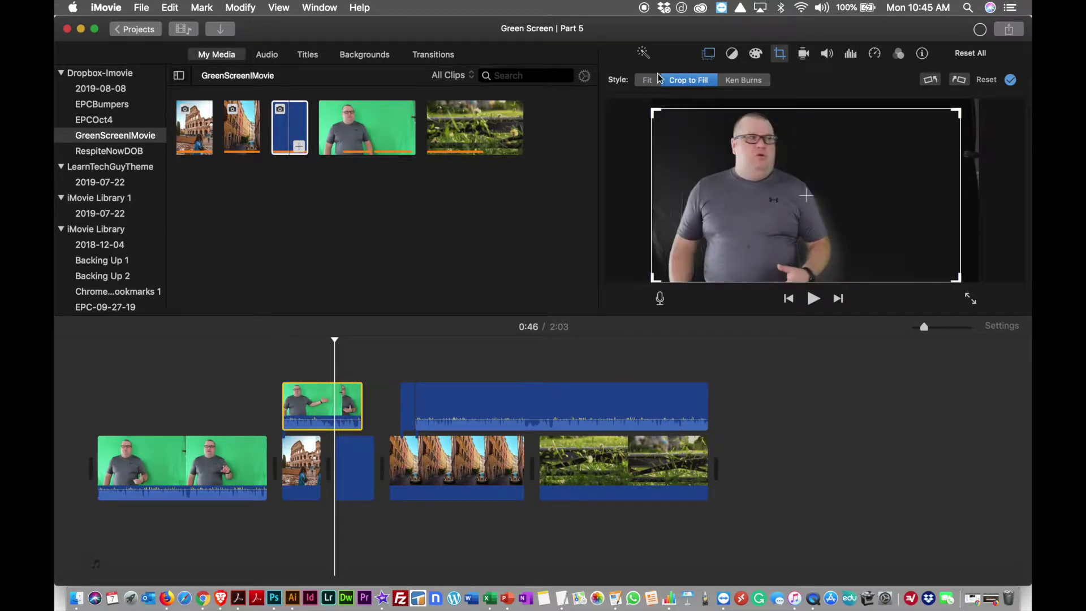
pyautogui.click(710, 54)
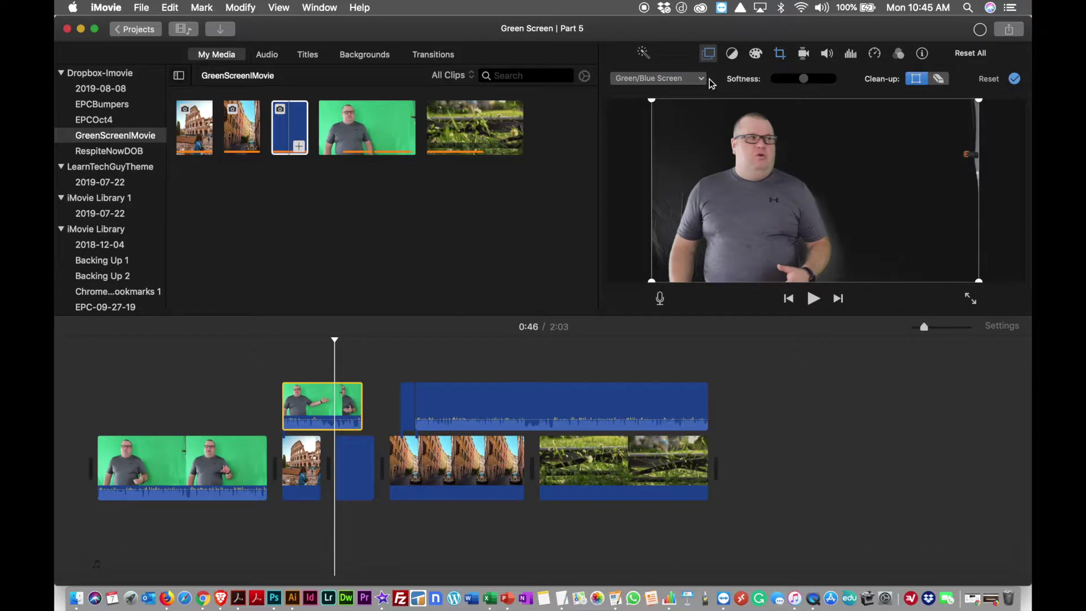
pyautogui.click(676, 79)
pyautogui.click(682, 69)
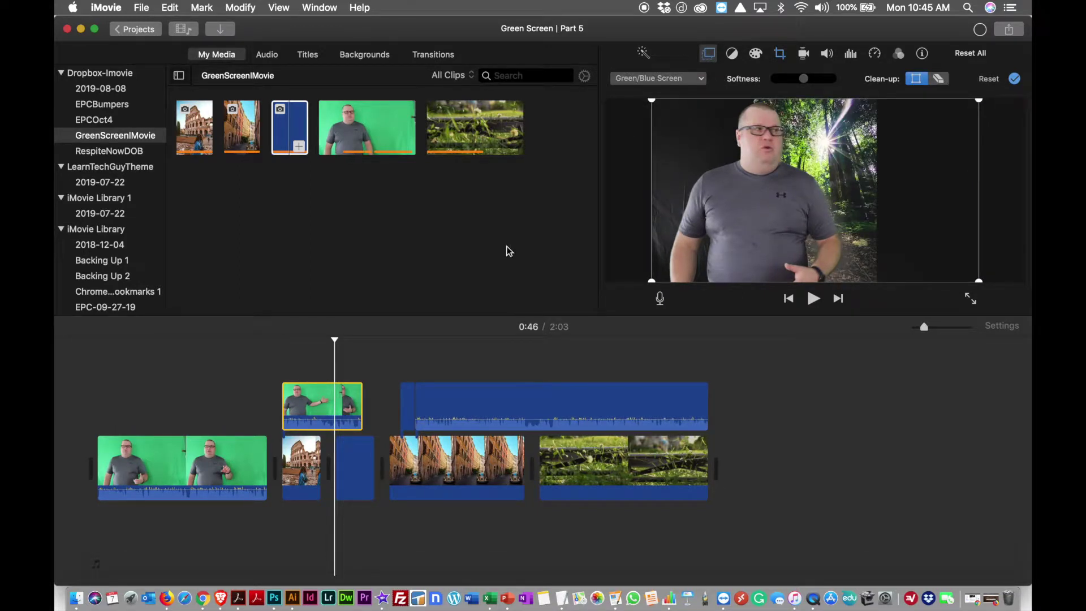
# Delete the forest still, lengthen the Colosseum clip to 16.1 s, and shift the green-screen clip earlier.
pyautogui.click(361, 483)
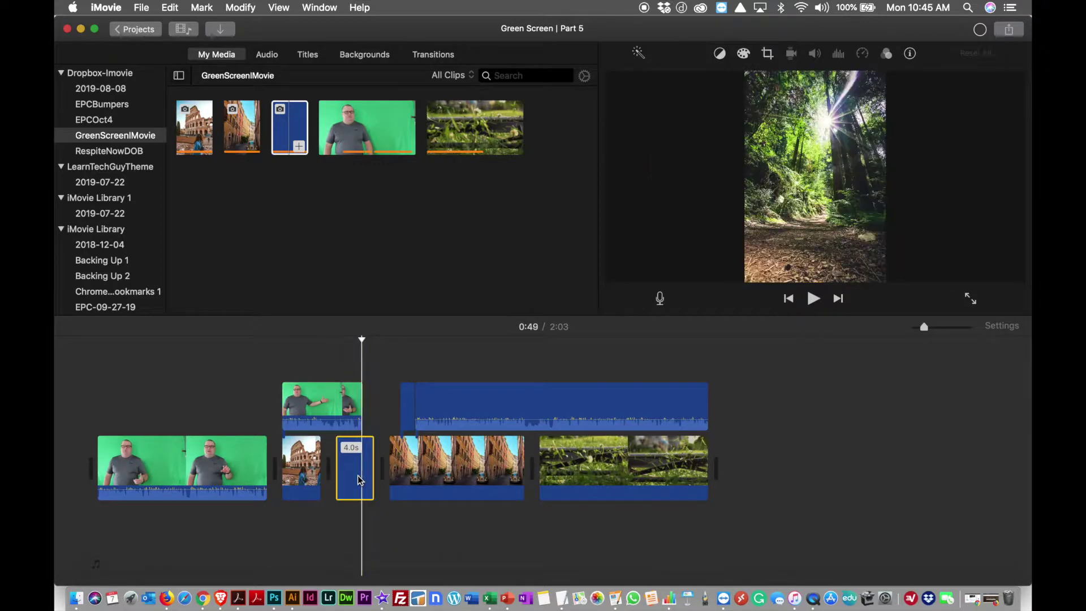
pyautogui.press('Delete')
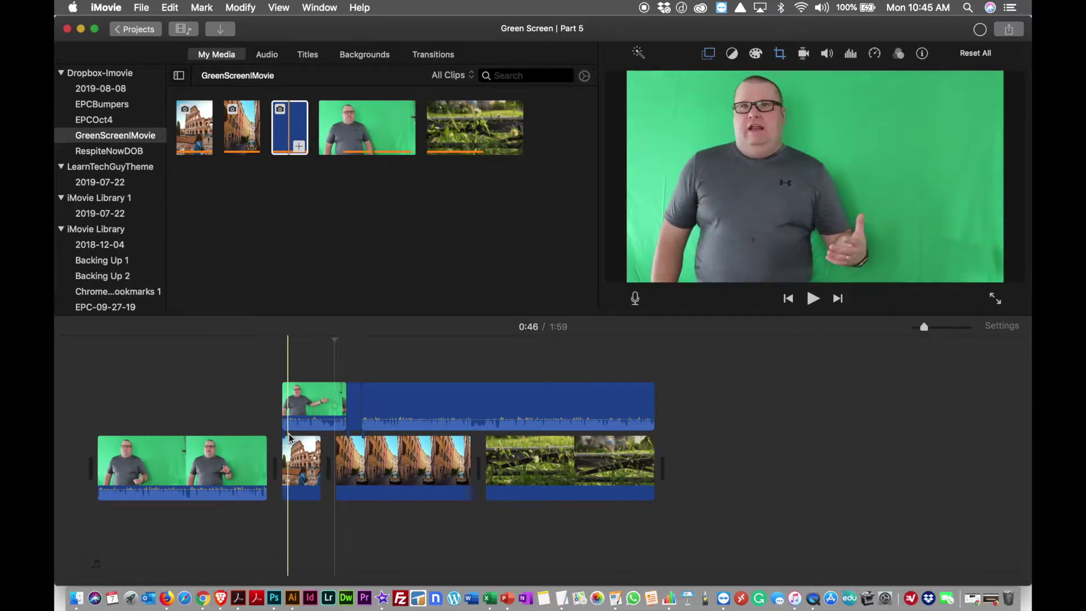
pyautogui.click(293, 451)
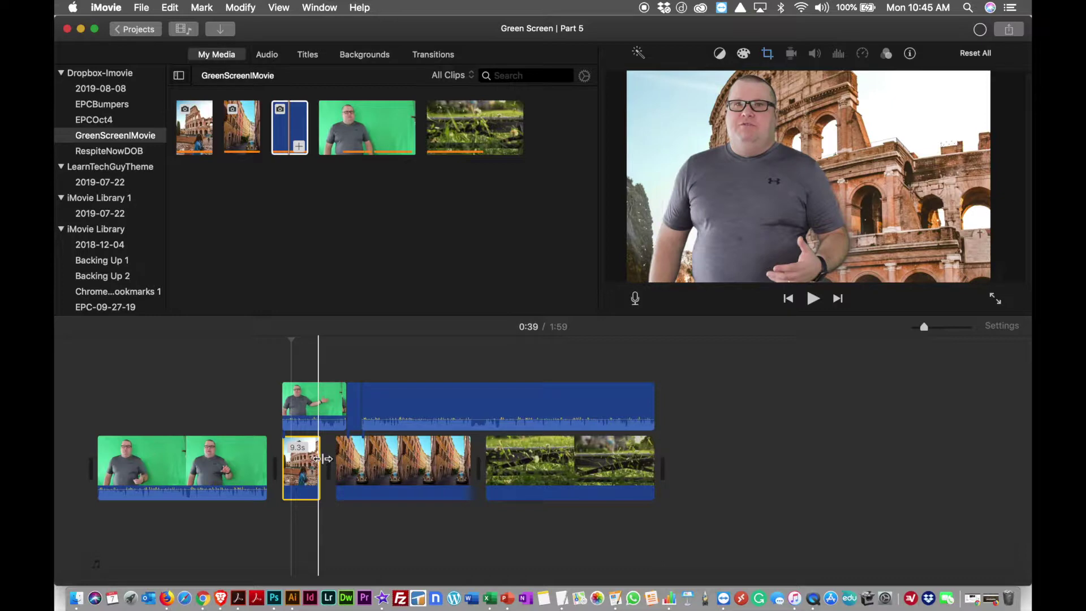
pyautogui.moveTo(319, 459)
pyautogui.mouseDown()
pyautogui.moveTo(349, 459)
pyautogui.moveTo(327, 460)
pyautogui.mouseUp()
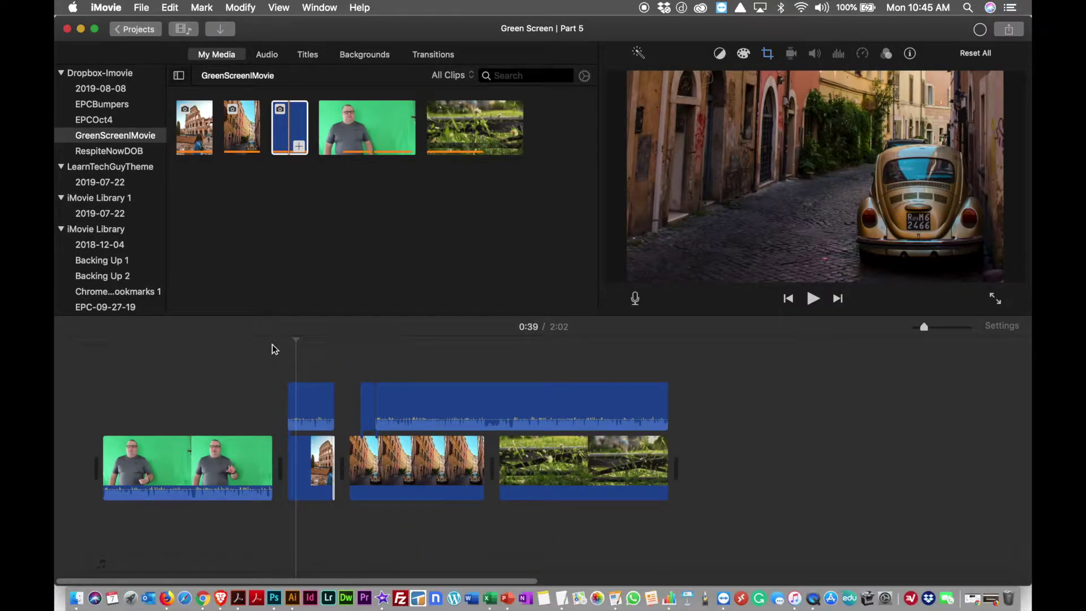
pyautogui.moveTo(384, 399); pyautogui.dragTo(360, 393)
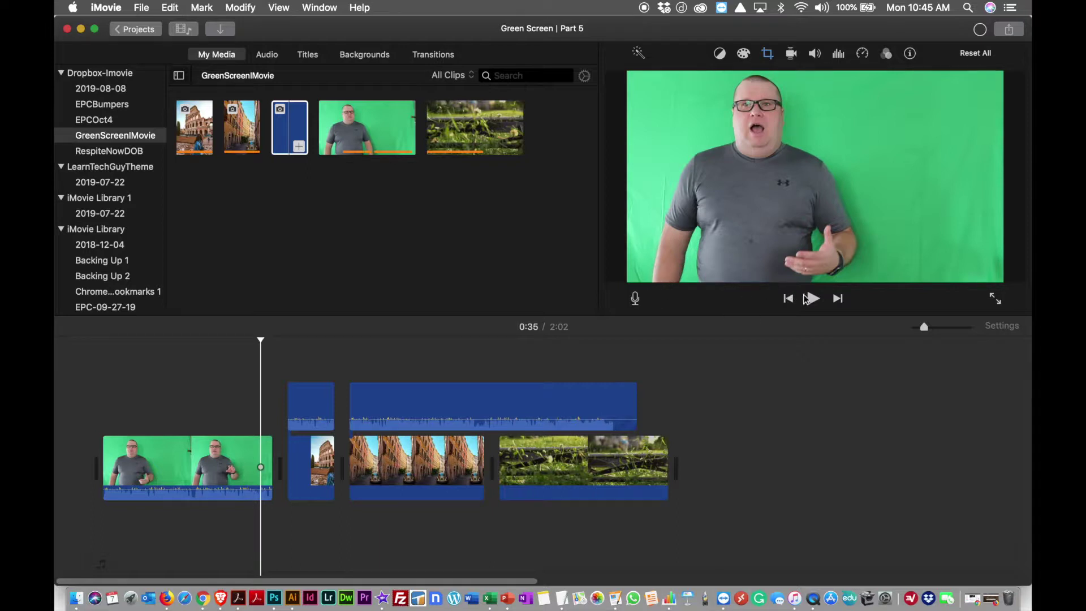
pyautogui.click(417, 57)
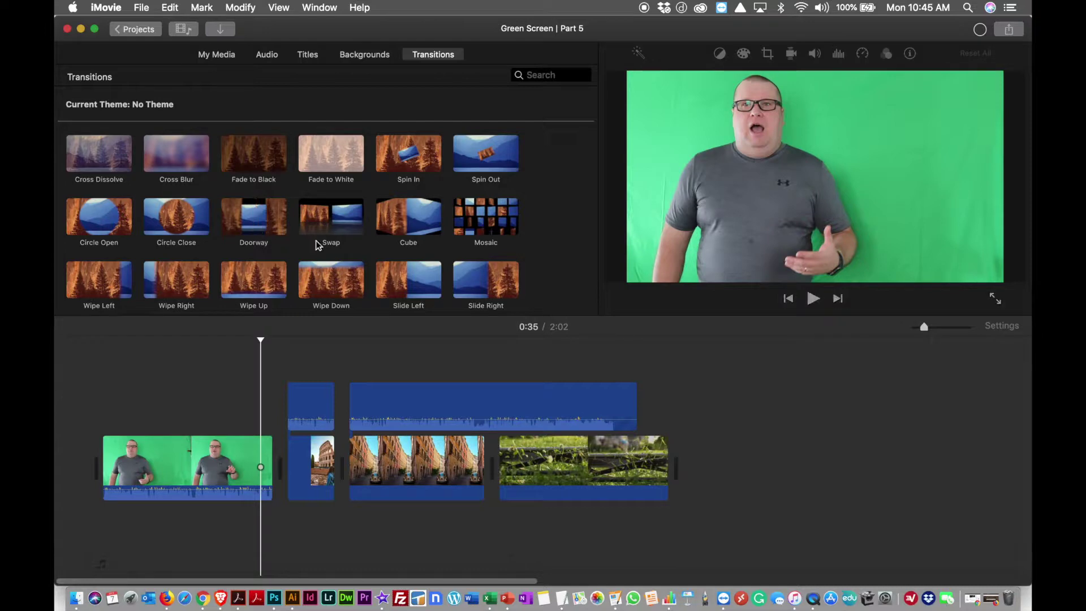
# Add a Cube transition between the first two clips, preview it from 0:30, then delete it.
pyautogui.moveTo(415, 219); pyautogui.dragTo(369, 364)
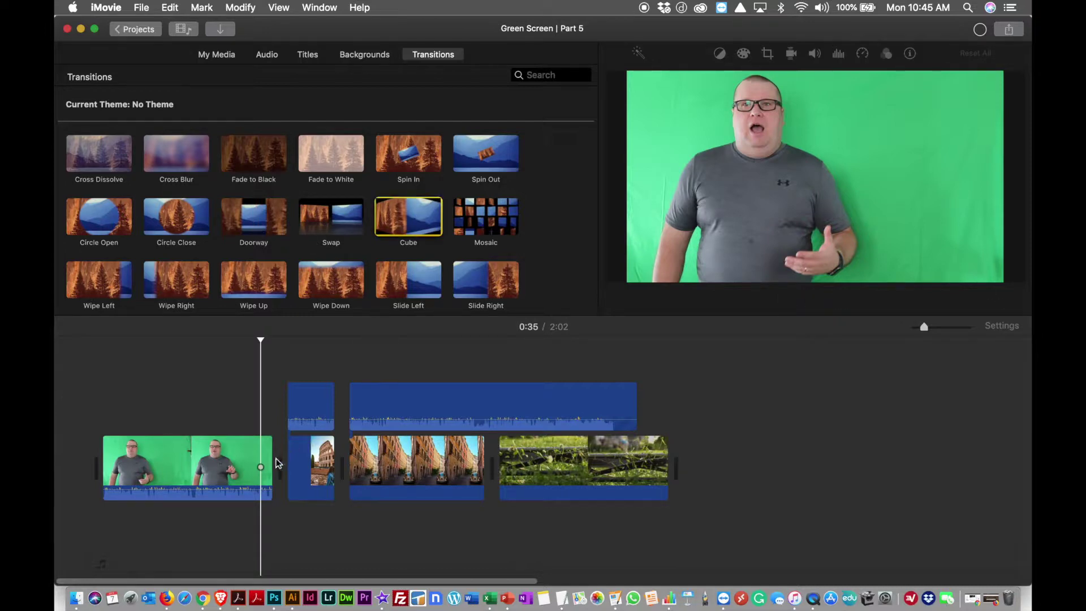
pyautogui.moveTo(277, 464); pyautogui.dragTo(277, 462)
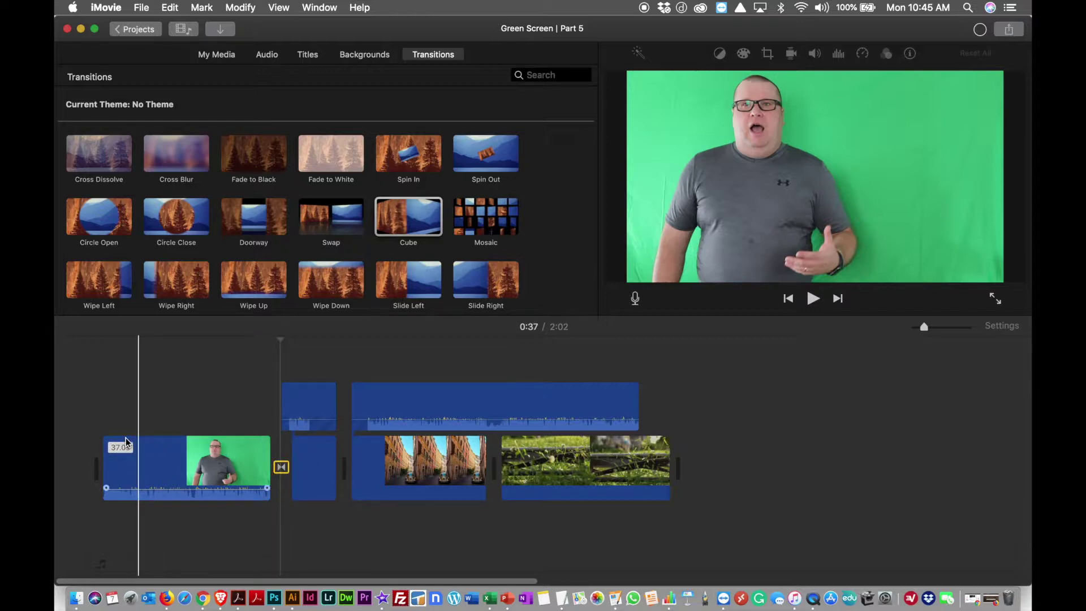
pyautogui.click(245, 466)
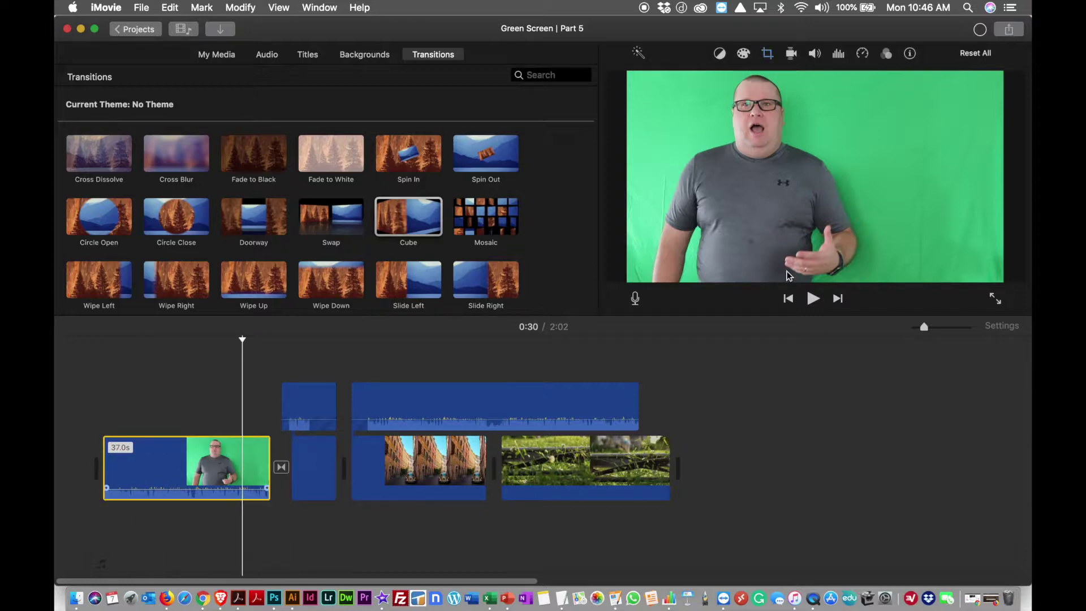
pyautogui.click(813, 298)
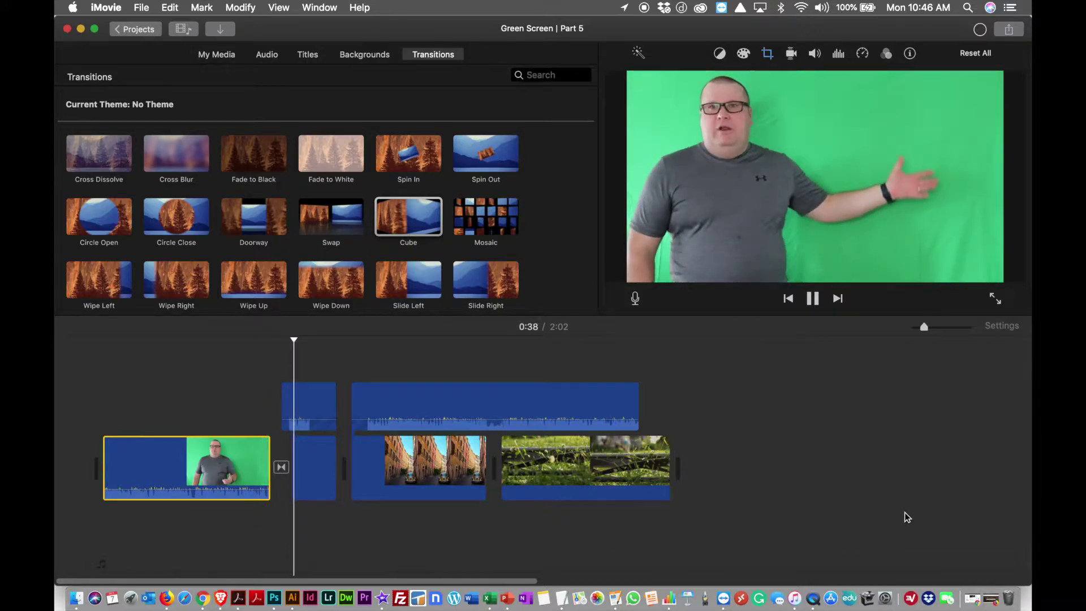
pyautogui.click(281, 468)
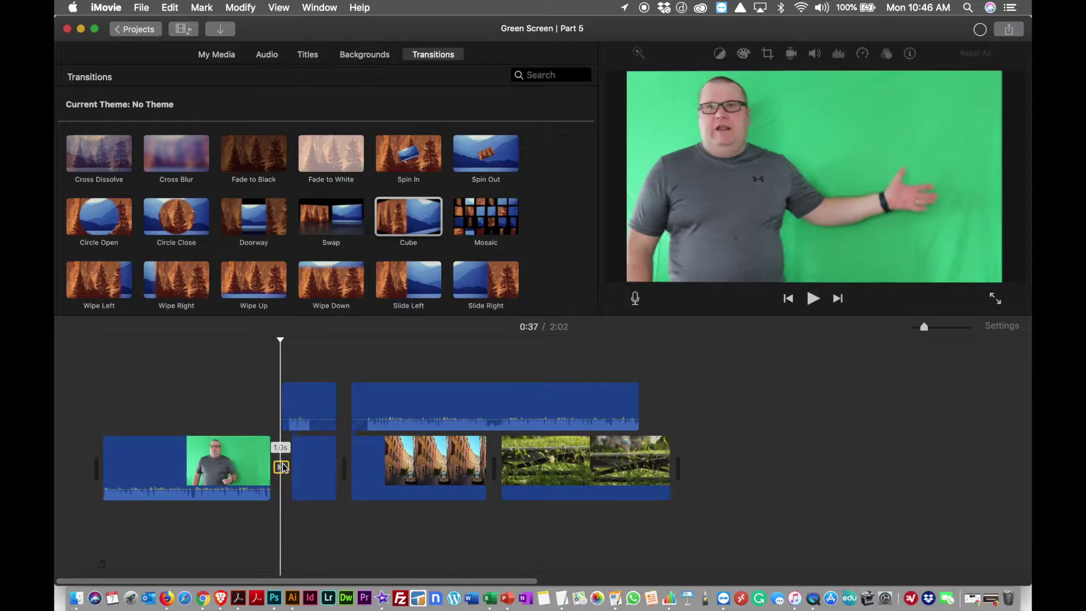
pyautogui.press('Delete')
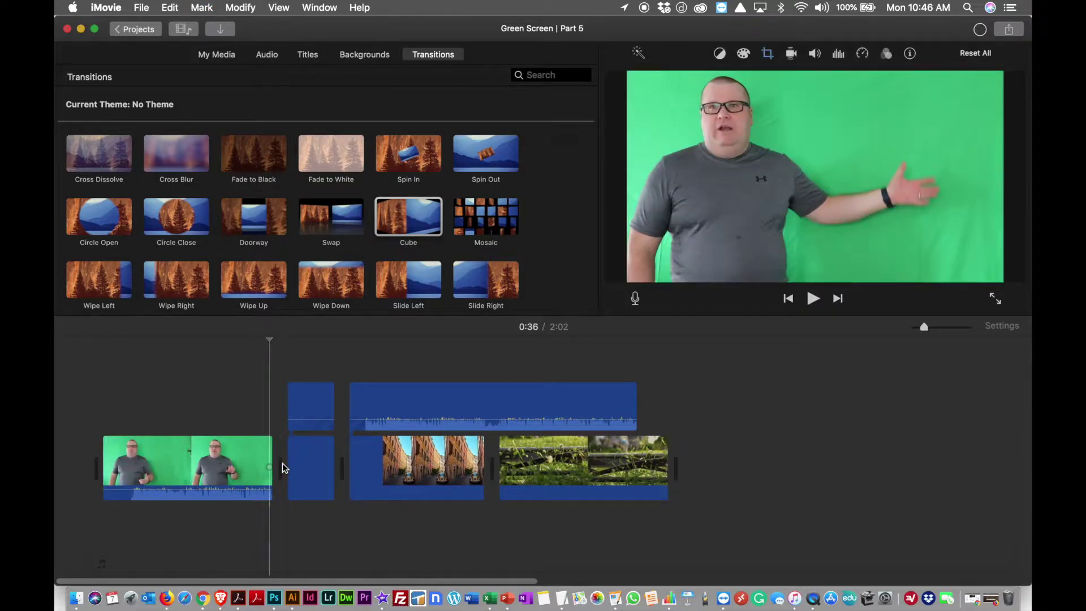
# Place the Organic Lower title over the start of the opening green-screen clip and open its text.
pyautogui.click(312, 59)
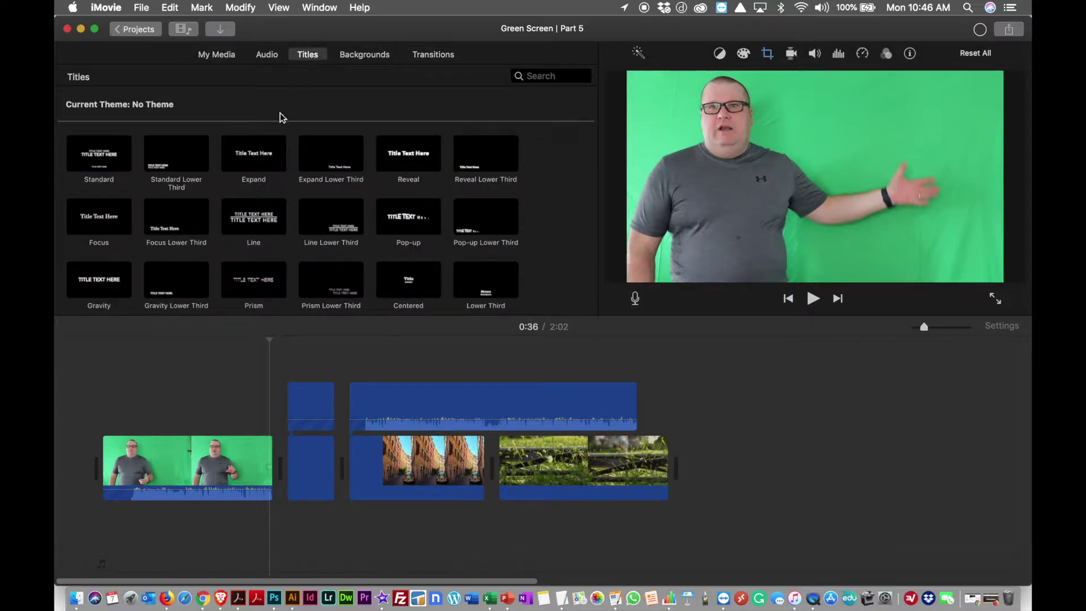
pyautogui.scroll(-10, 282, 163)
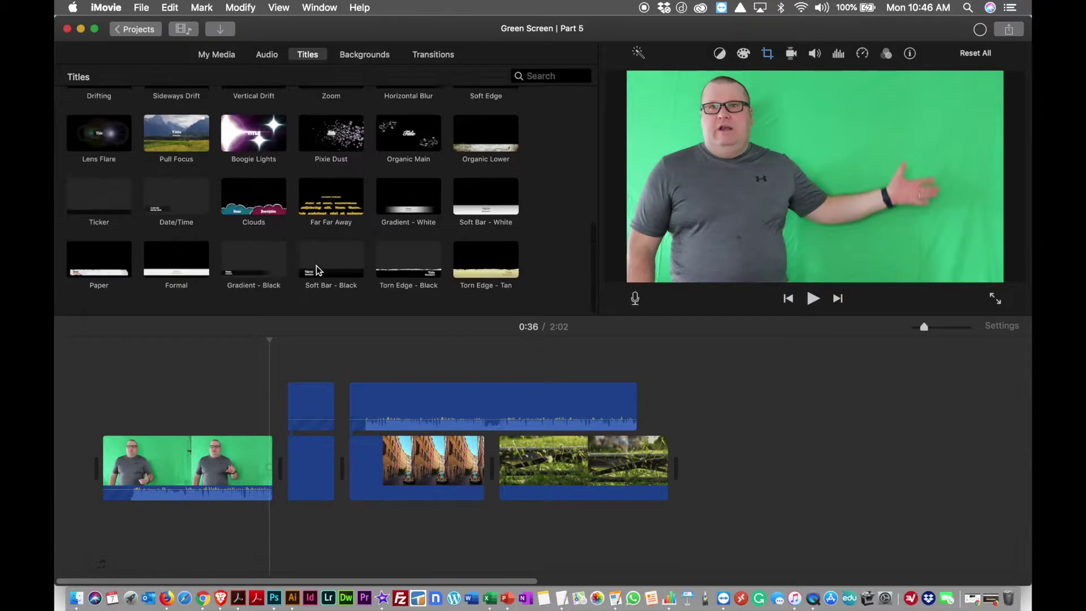
pyautogui.scroll(10, 317, 266)
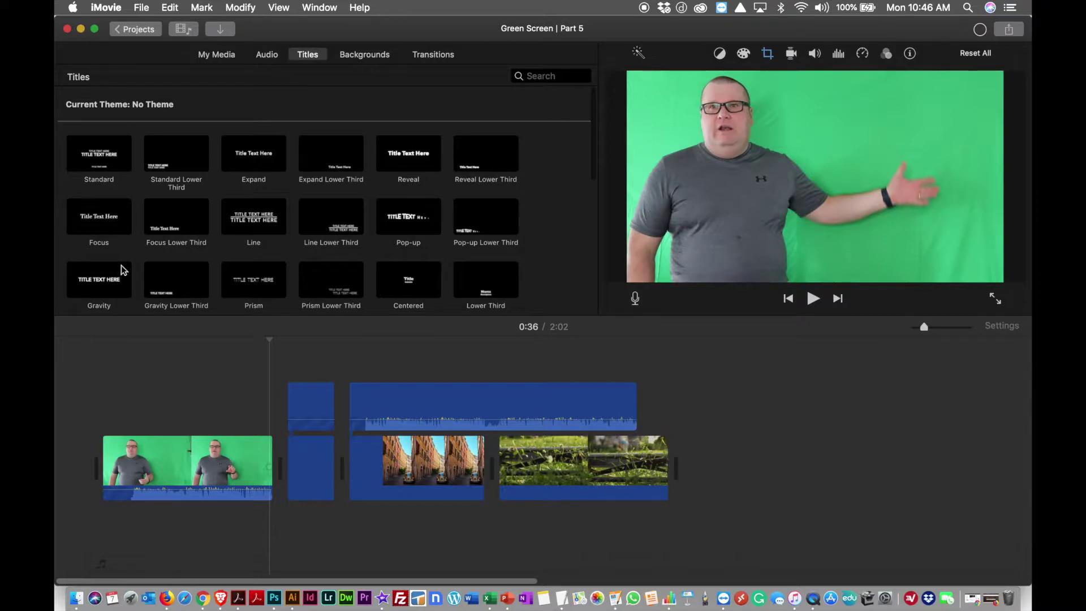
pyautogui.scroll(-1, 123, 270)
pyautogui.scroll(-10, 122, 271)
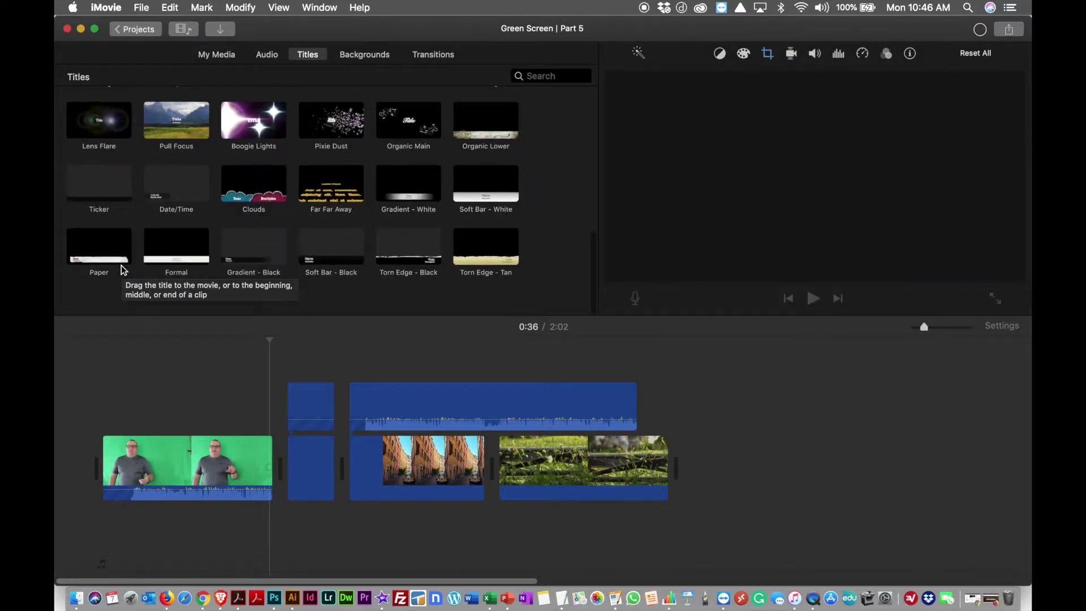
pyautogui.scroll(1, 123, 270)
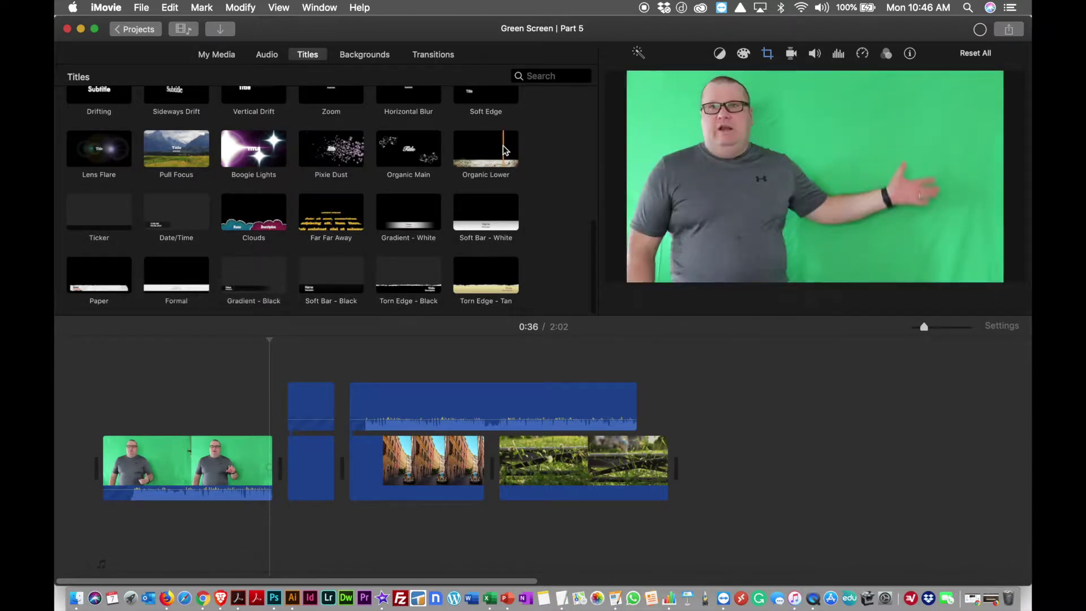
pyautogui.moveTo(504, 144); pyautogui.dragTo(111, 441)
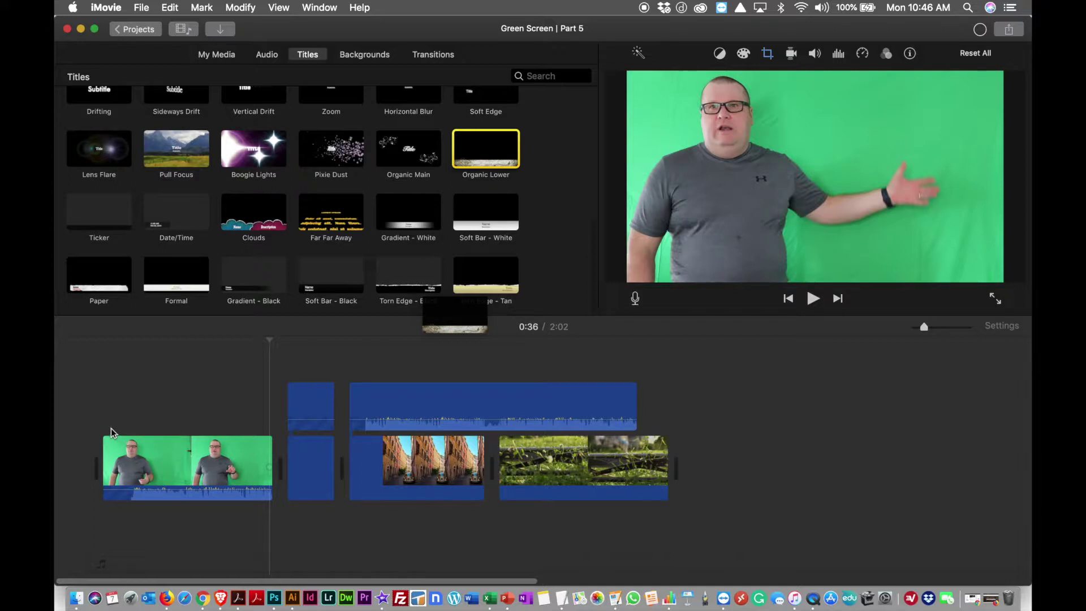
pyautogui.moveTo(111, 433); pyautogui.dragTo(103, 431)
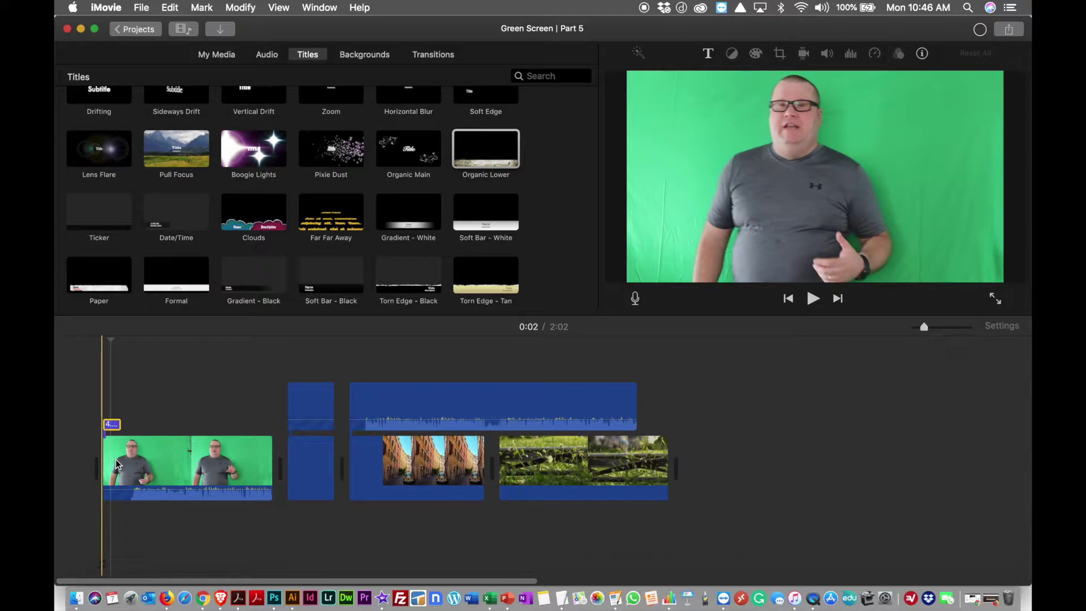
pyautogui.doubleClick(119, 428)
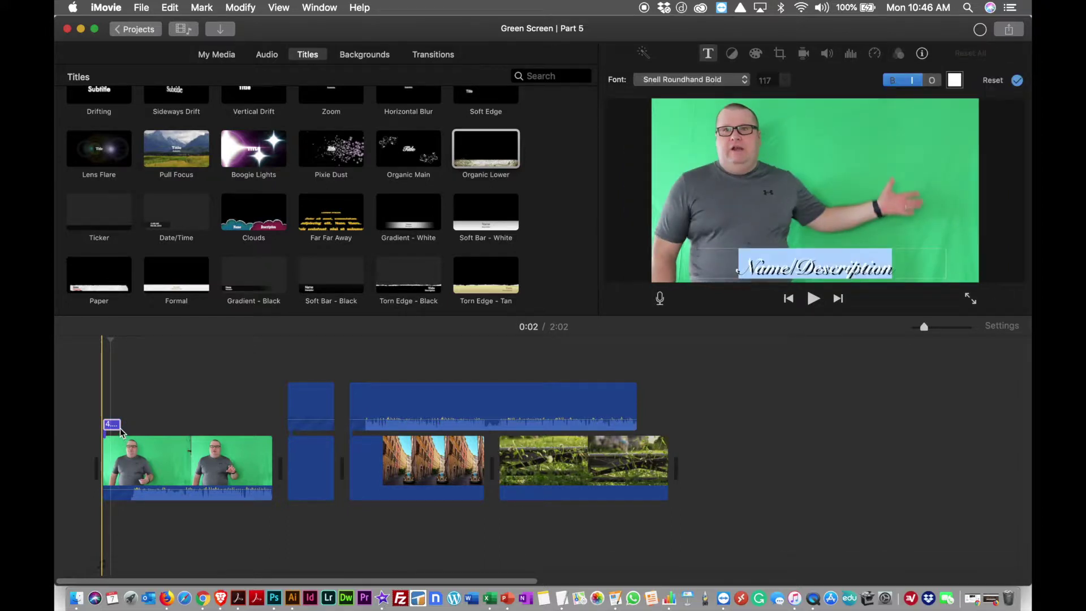
# Extend the Organic Lower title clip to last 20.8 seconds.
pyautogui.click(121, 440)
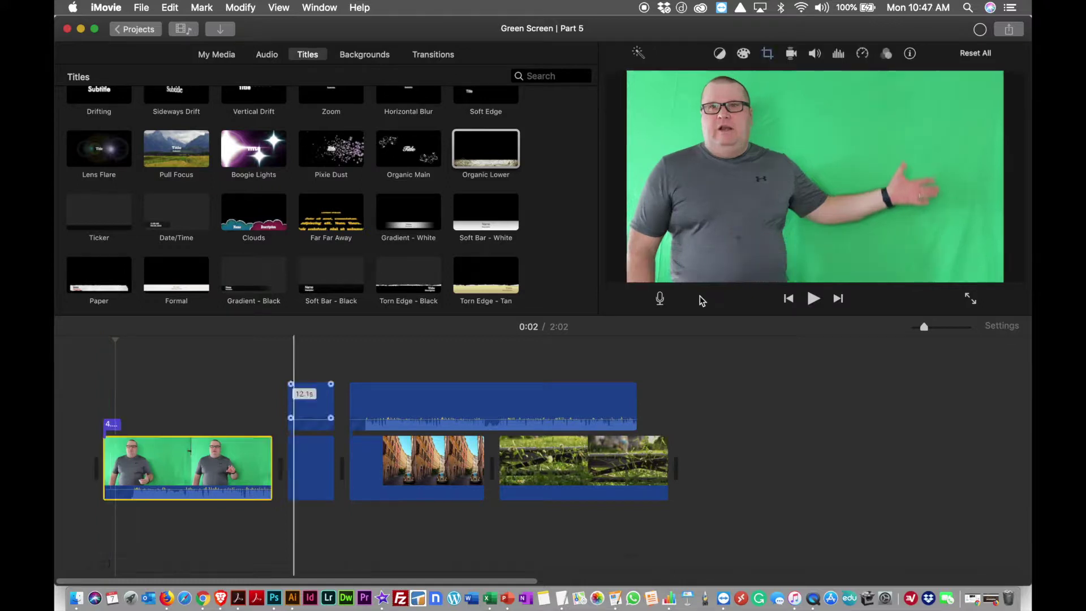
pyautogui.click(111, 425)
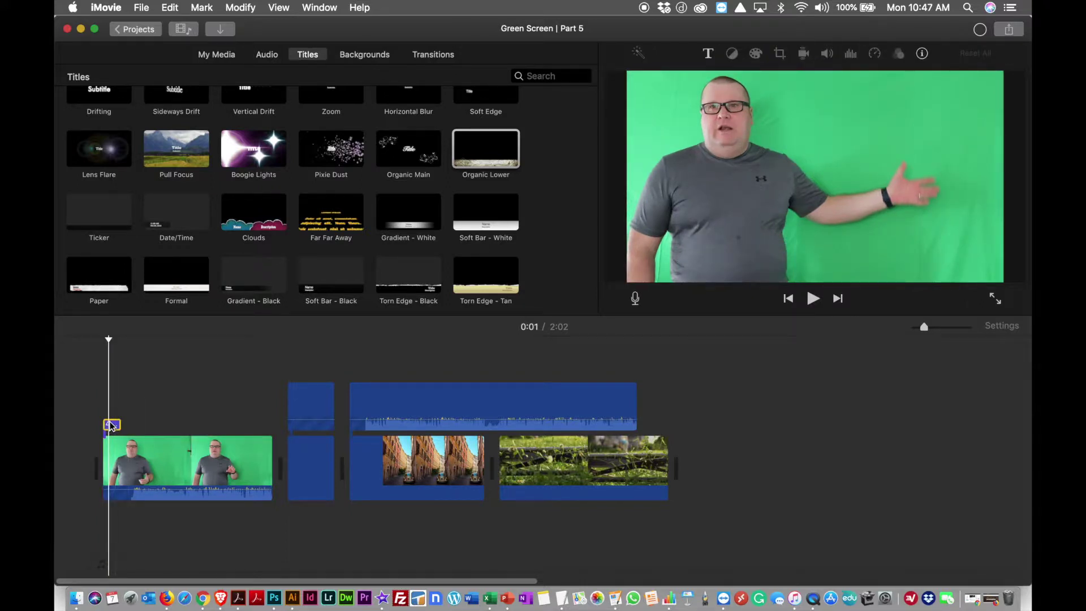
pyautogui.moveTo(119, 425); pyautogui.dragTo(196, 424)
pyautogui.click(141, 424)
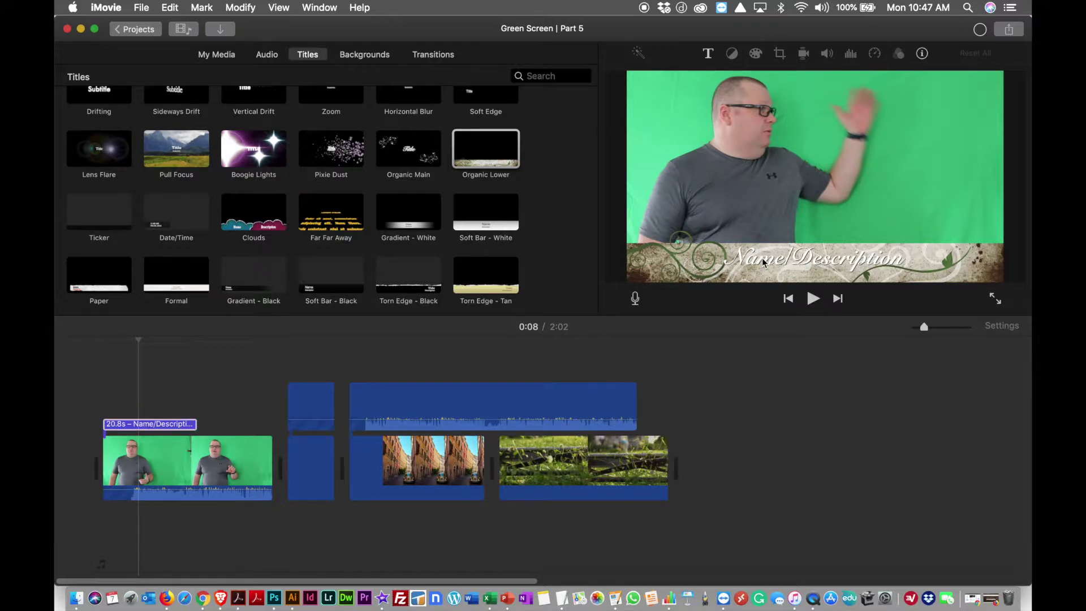
# Replace the Name/Description placeholder with the presenter's full name, then return to the start.
pyautogui.doubleClick(762, 257)
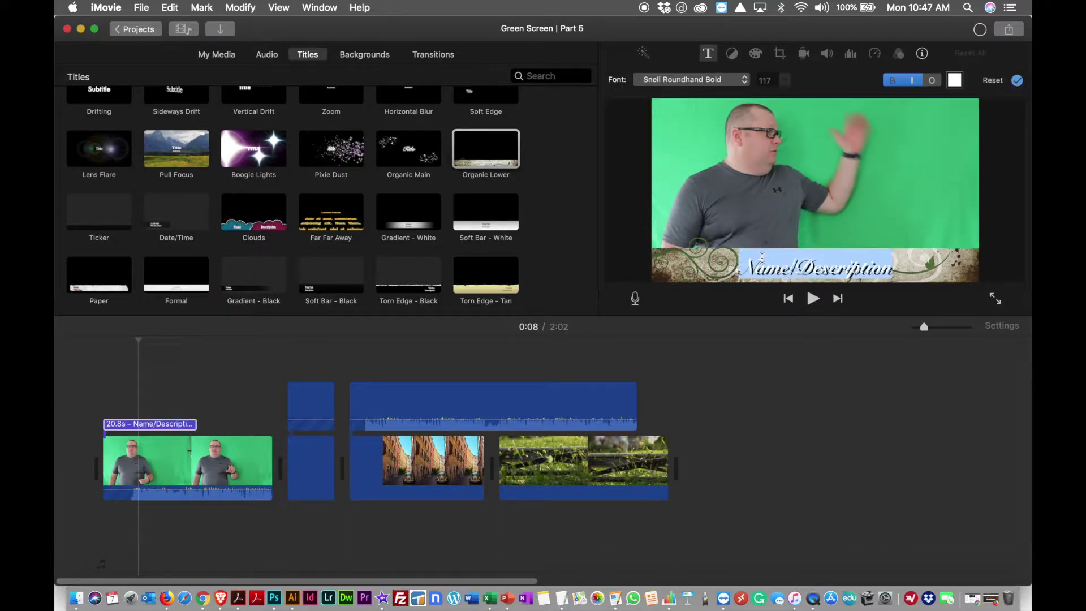
pyautogui.write('Anthony')
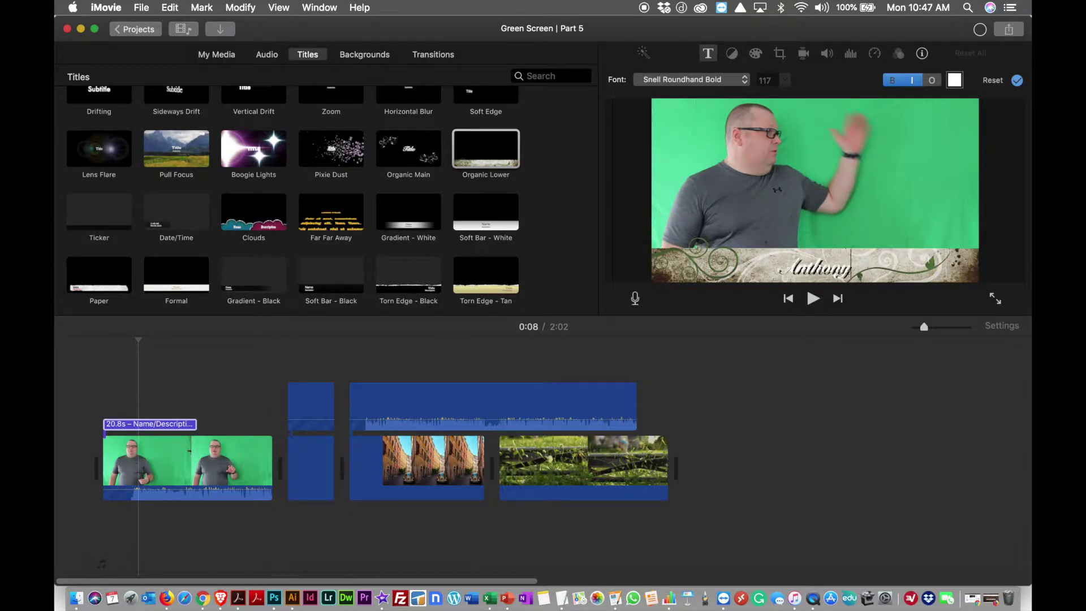
pyautogui.write('y B')
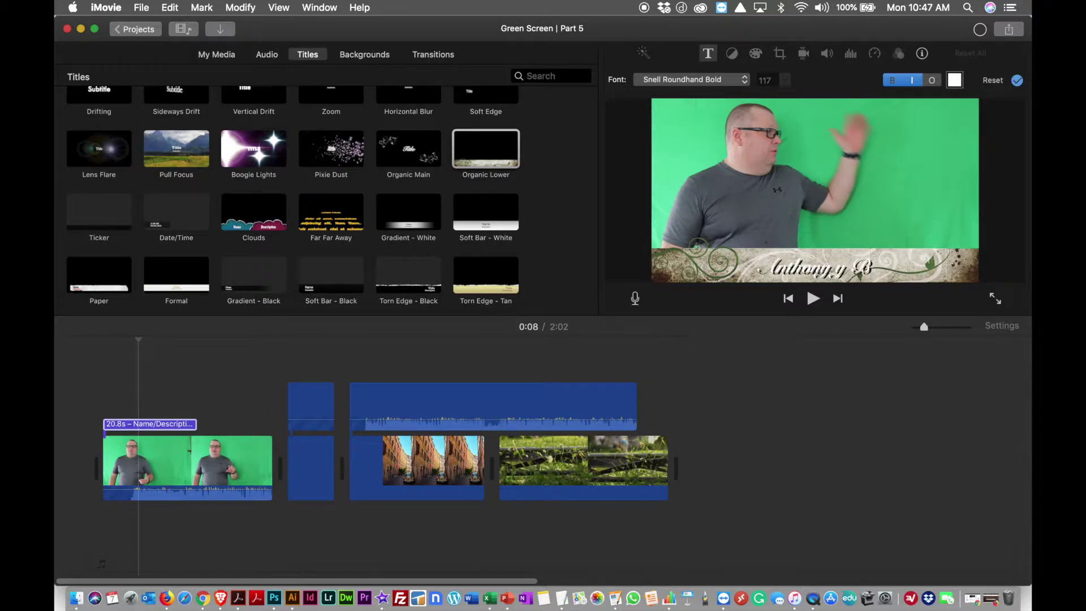
pyautogui.press('BackSpace')
pyautogui.press('BackSpace')
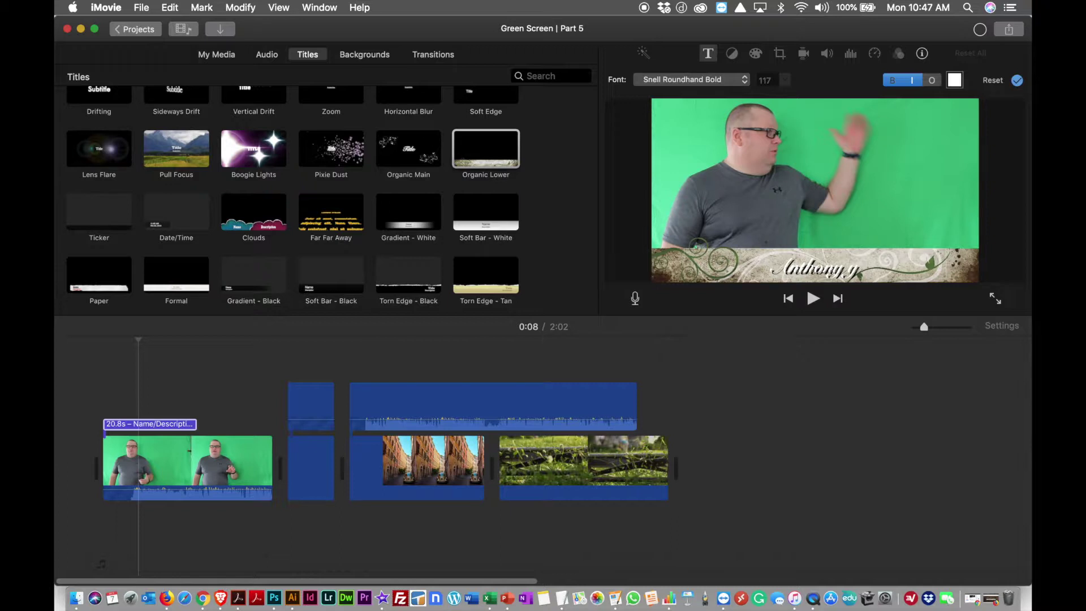
pyautogui.press('BackSpace')
pyautogui.write('Berardi')
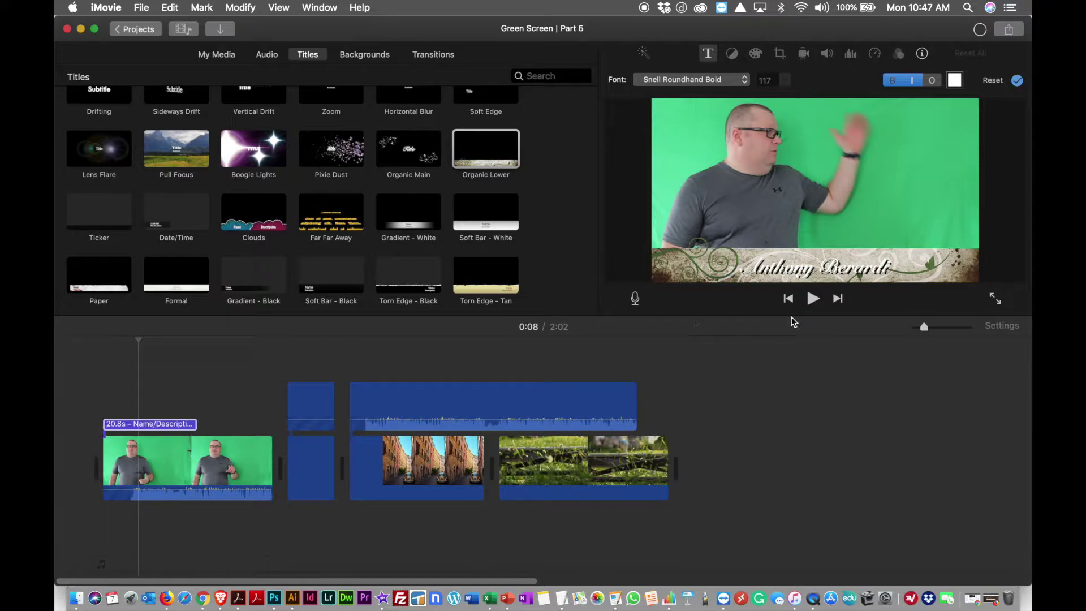
pyautogui.click(788, 299)
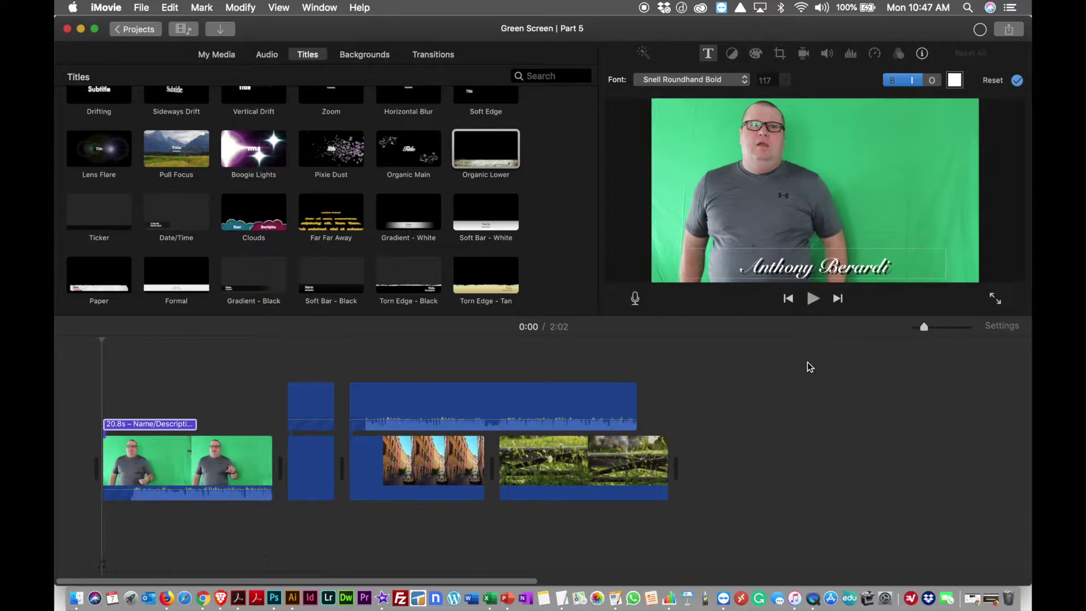
# Preview the name title, then delete it and select the grass background clip.
pyautogui.press('space')
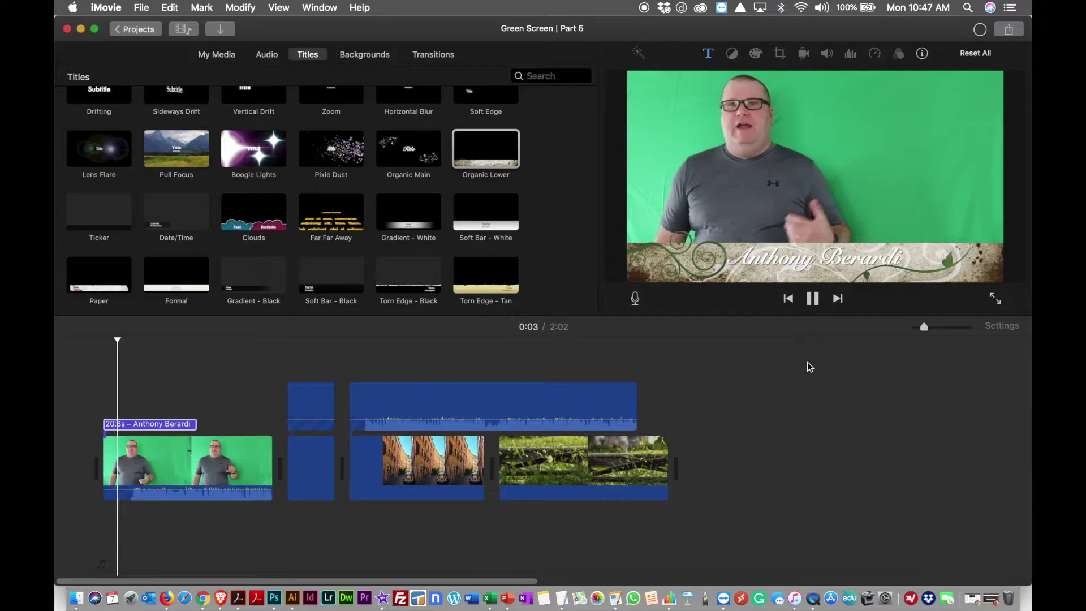
pyautogui.click(813, 299)
pyautogui.click(146, 424)
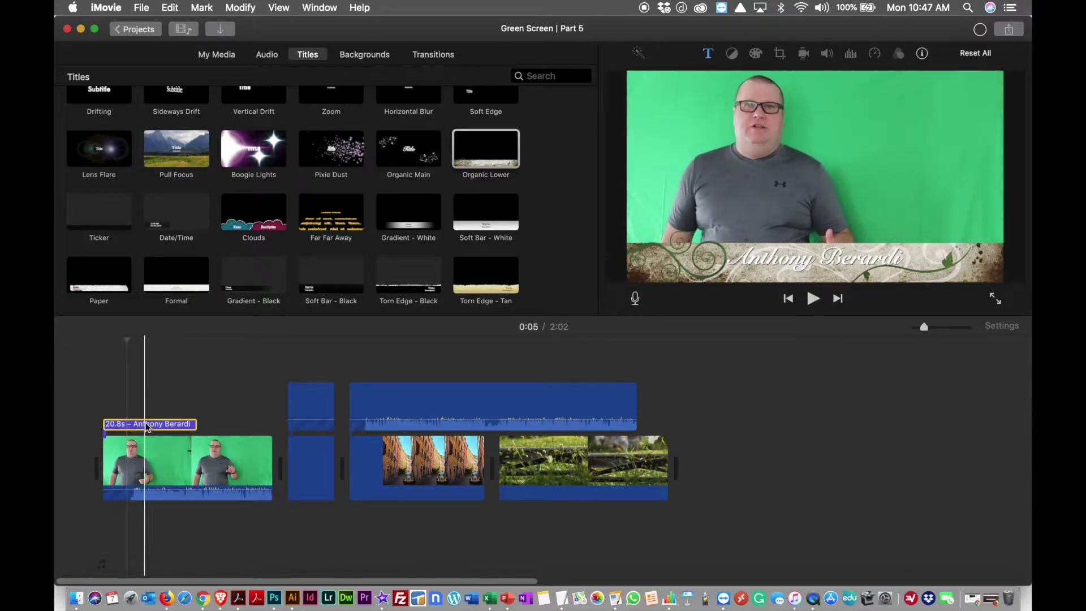
pyautogui.press('Delete')
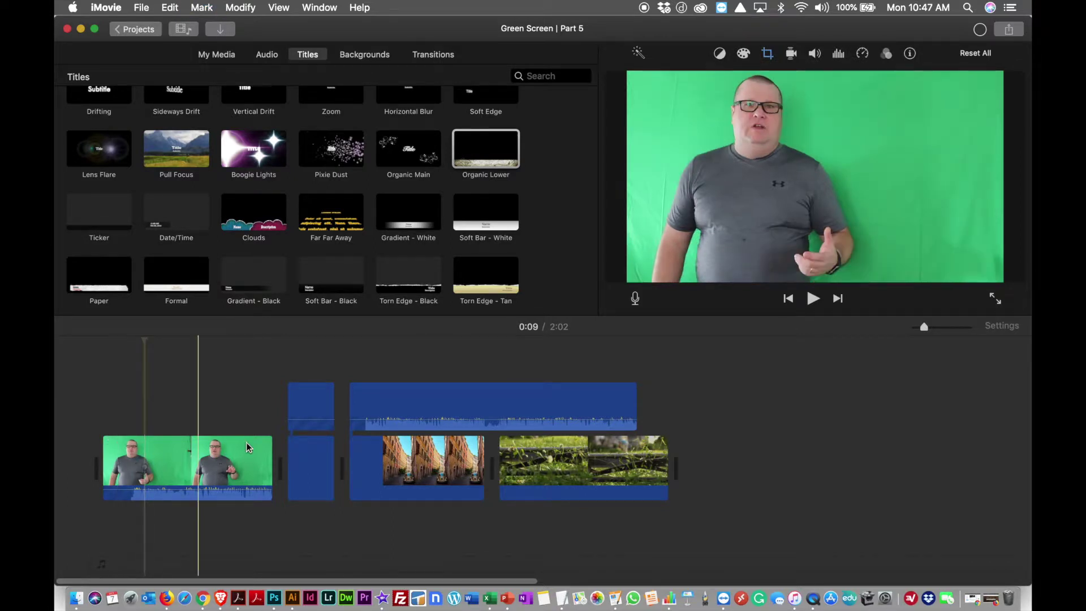
pyautogui.click(263, 451)
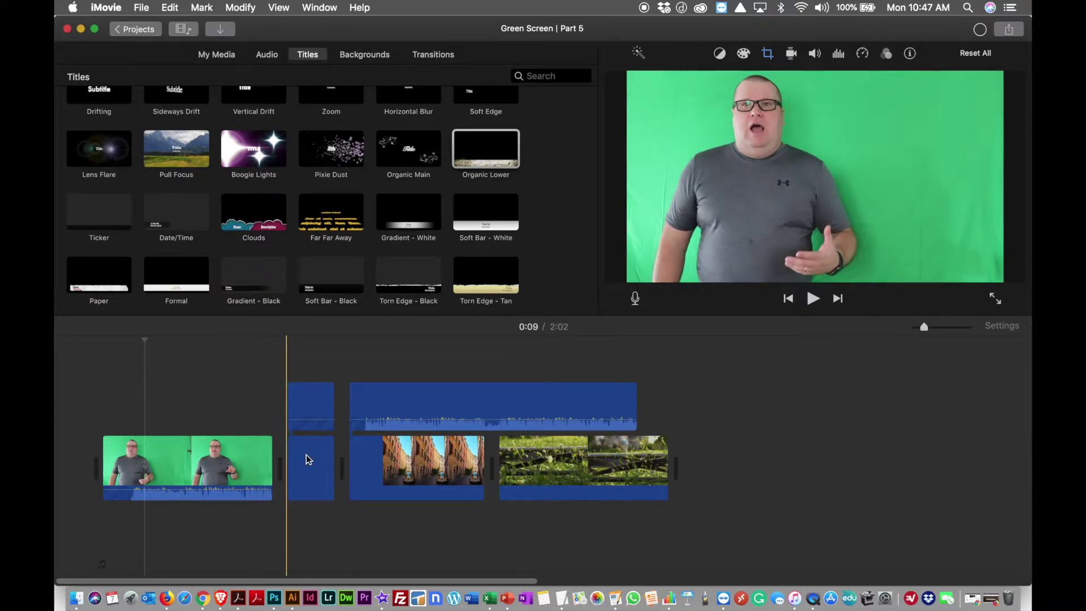
pyautogui.click(551, 474)
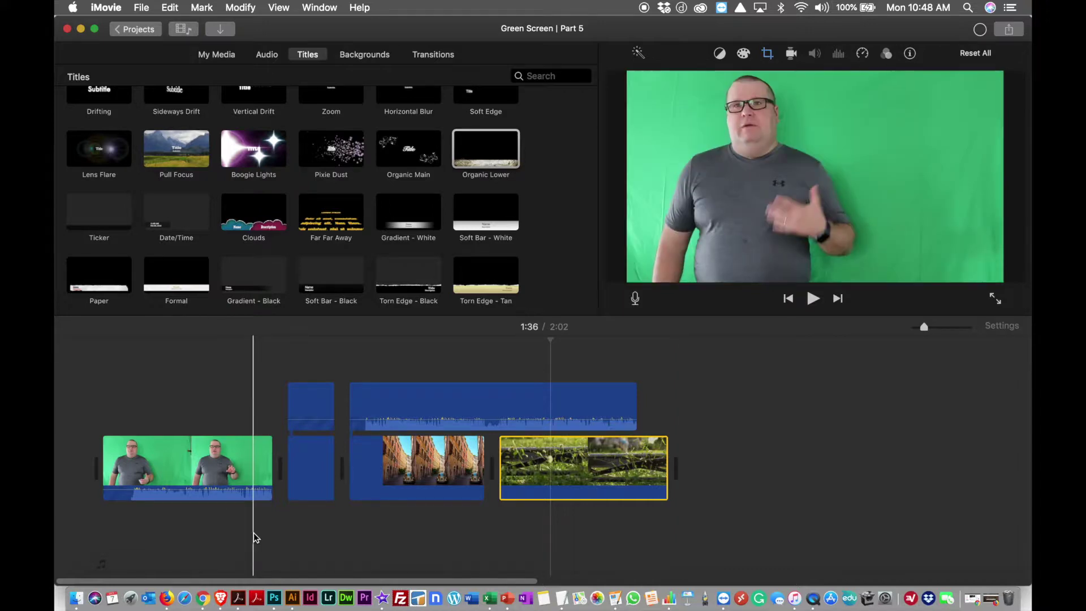
pyautogui.click(266, 53)
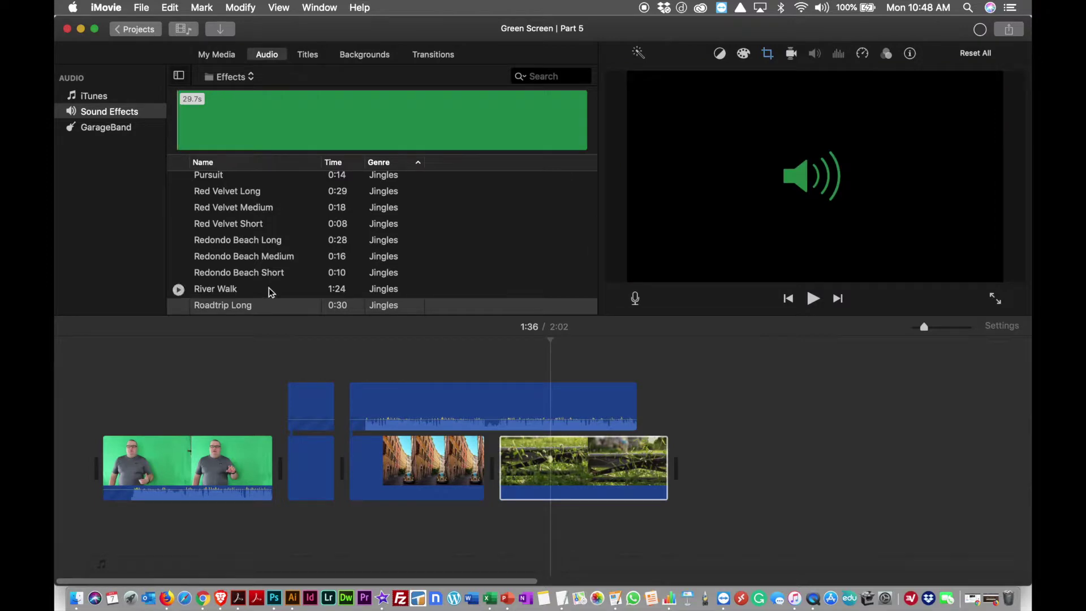
# Add the Servo Movement 02 sound effect beneath the first green-screen clip at 0:19.
pyautogui.scroll(-5, 270, 291)
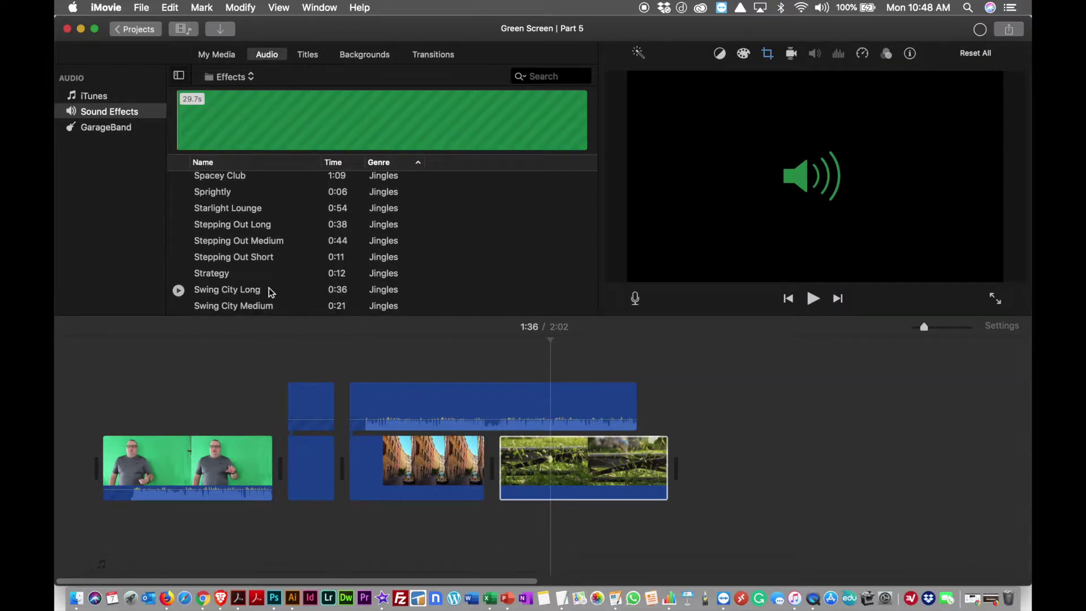
pyautogui.scroll(-5, 269, 289)
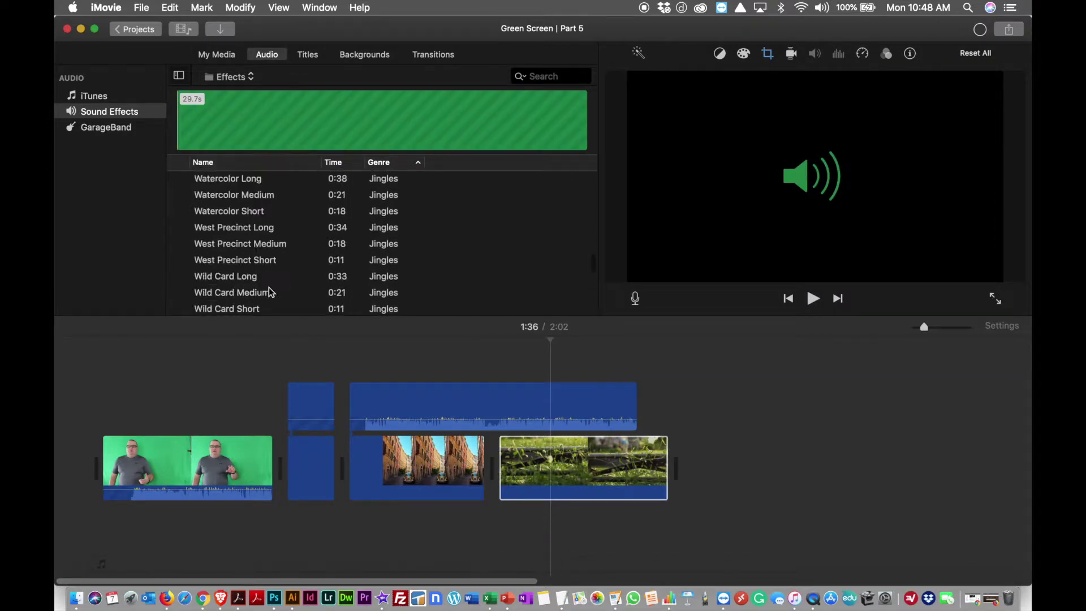
pyautogui.scroll(-4, 270, 290)
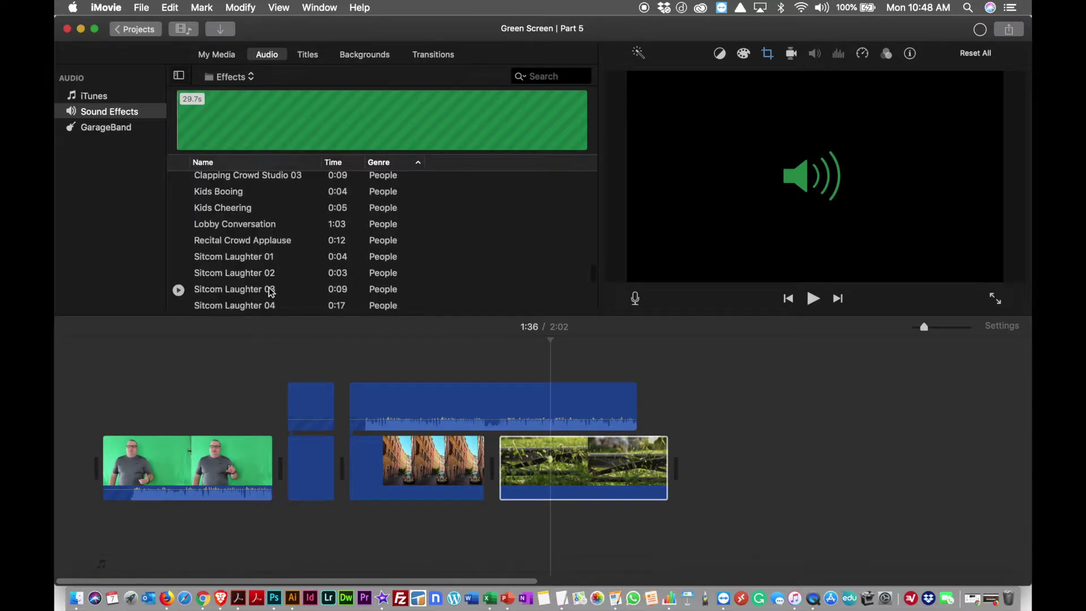
pyautogui.scroll(-5, 271, 292)
pyautogui.scroll(-1, 269, 291)
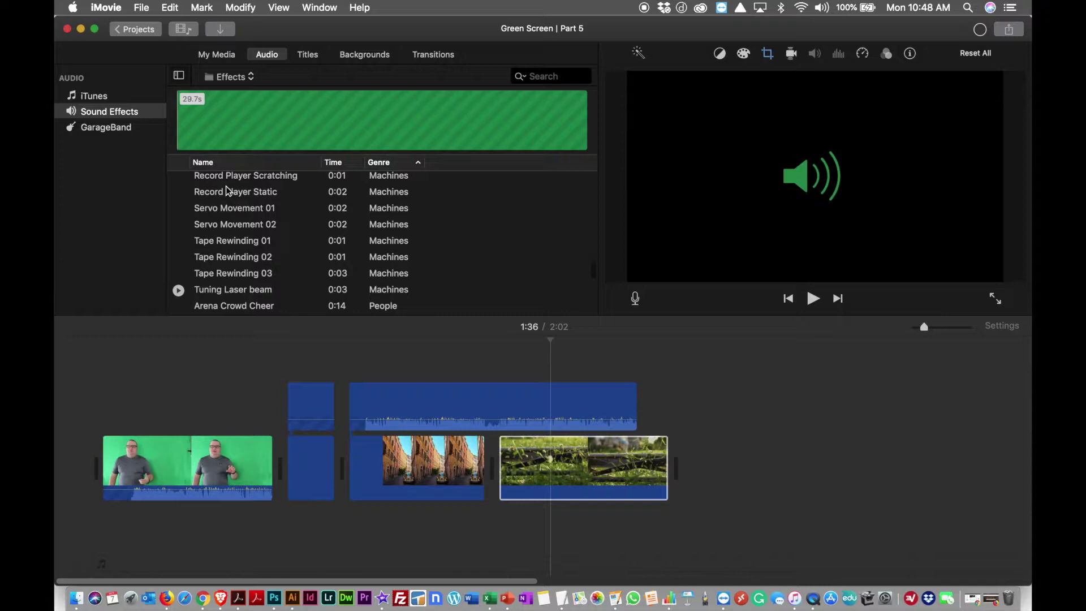
pyautogui.click(177, 228)
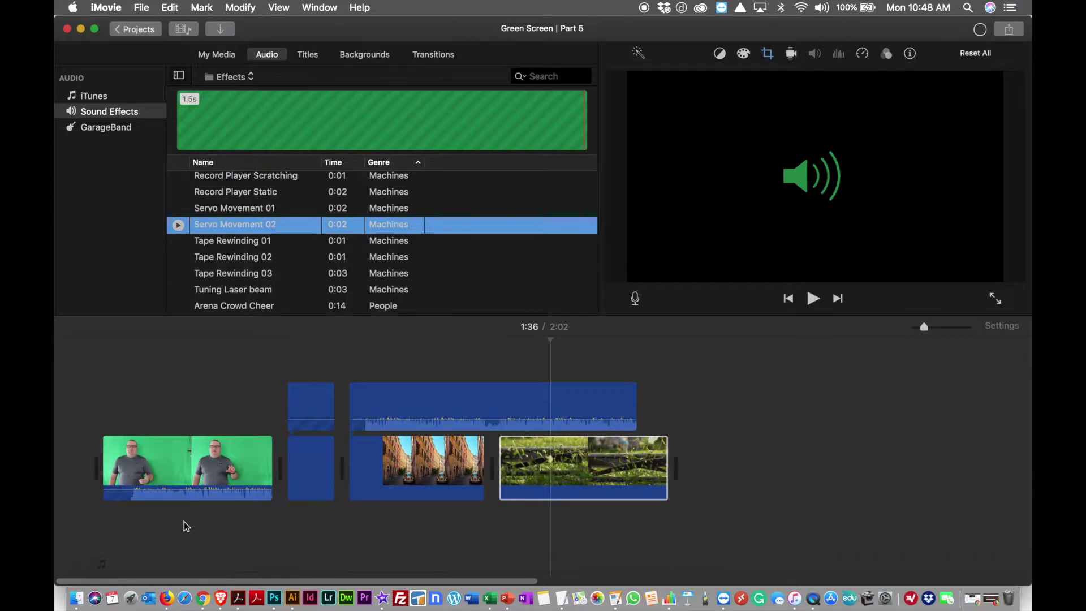
pyautogui.press('q')
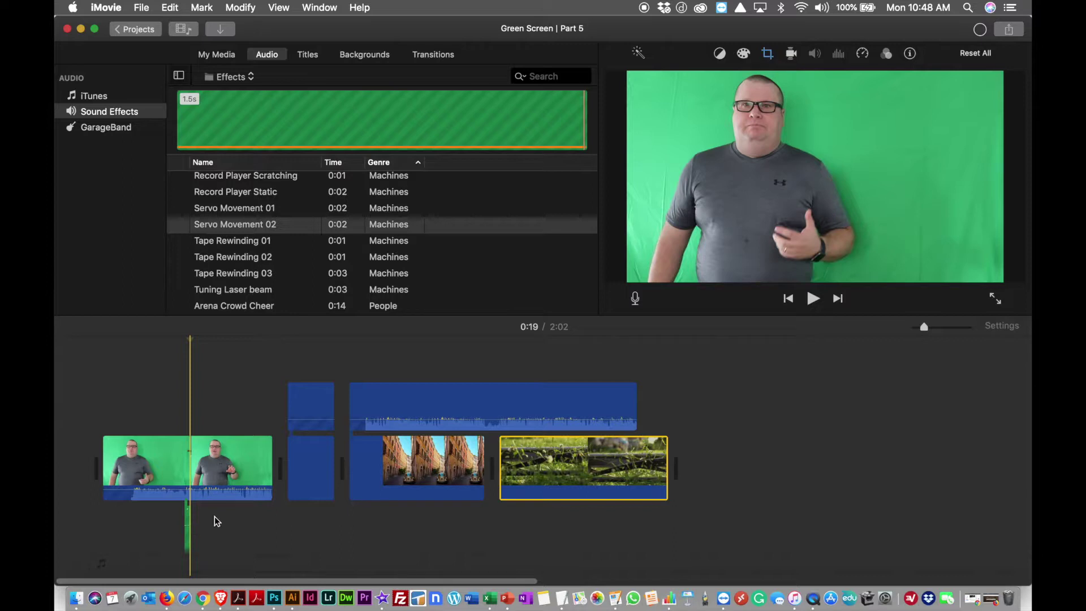
pyautogui.click(189, 537)
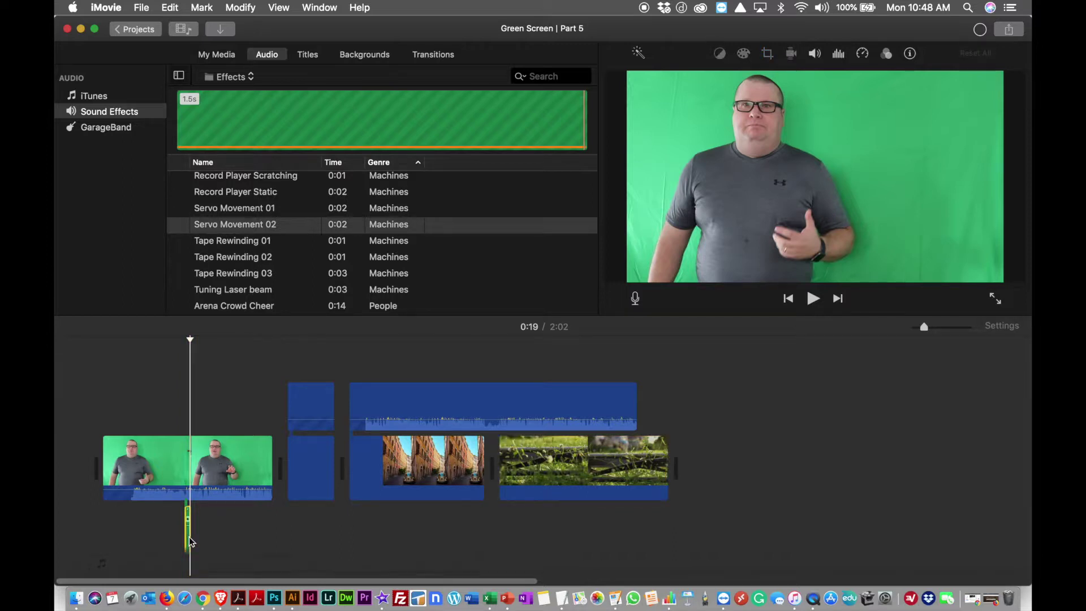
pyautogui.hotkey('alt', 'x')
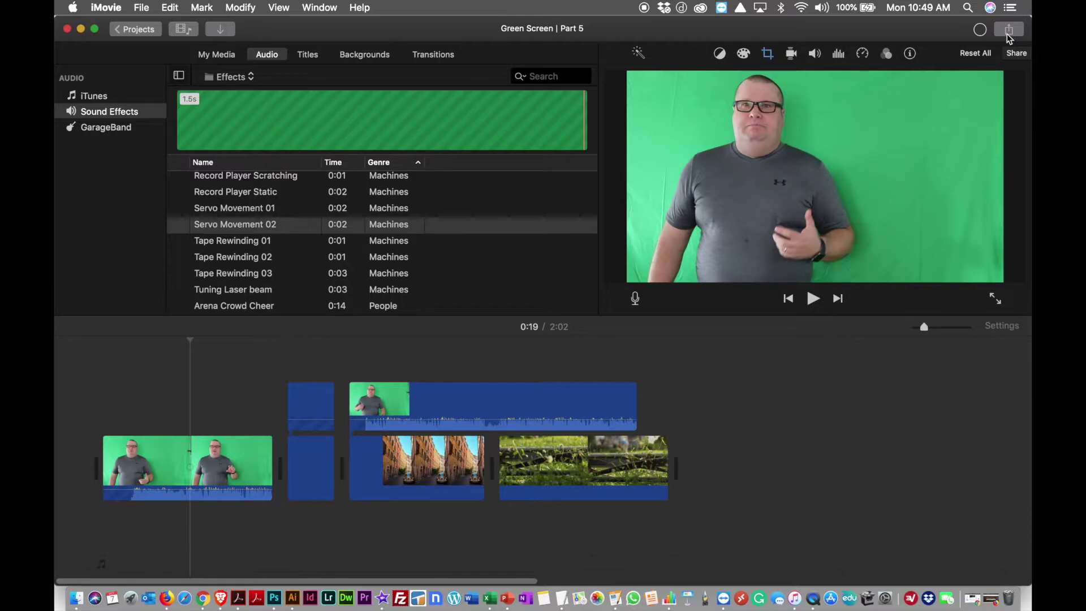
pyautogui.click(1007, 34)
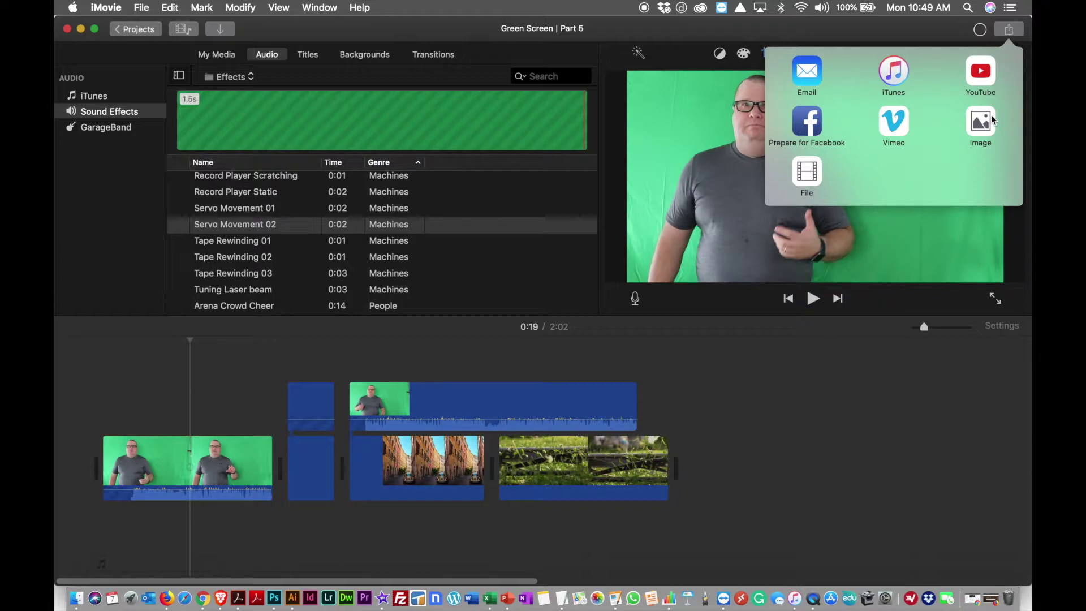
# Choose File export for Green Screen | Part 5: 1080p, High quality, Faster compression.
pyautogui.click(811, 168)
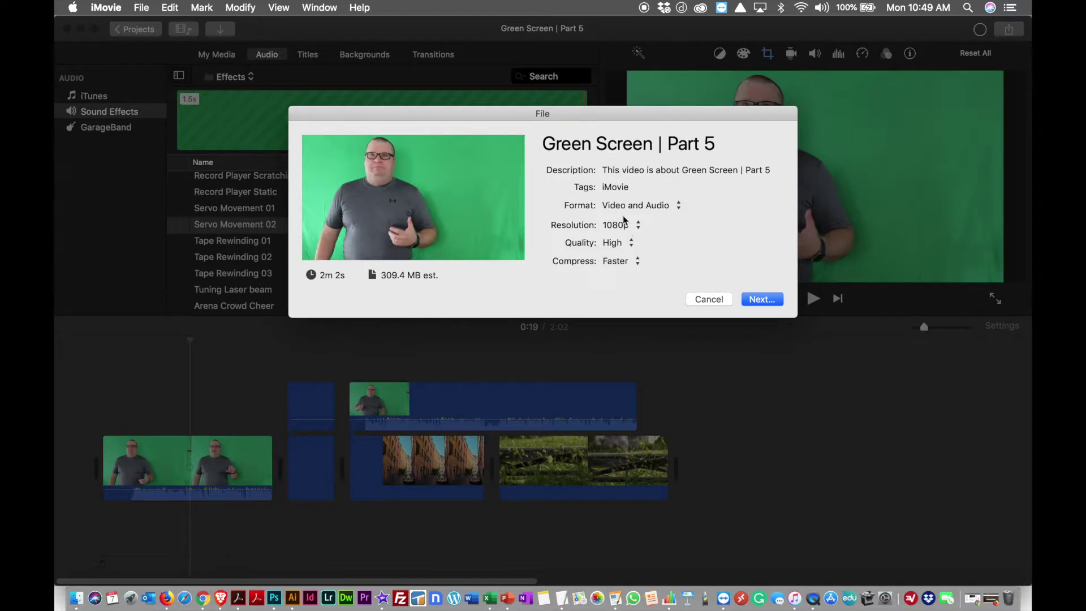
# Keep Video and Audio as the iMovie export format.
pyautogui.click(653, 205)
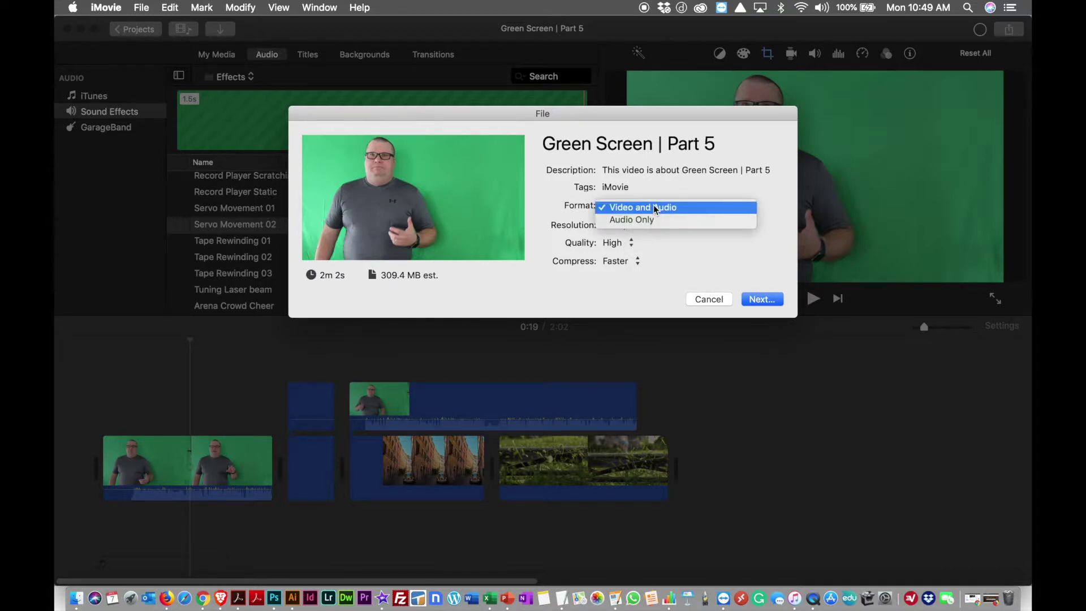
pyautogui.click(712, 244)
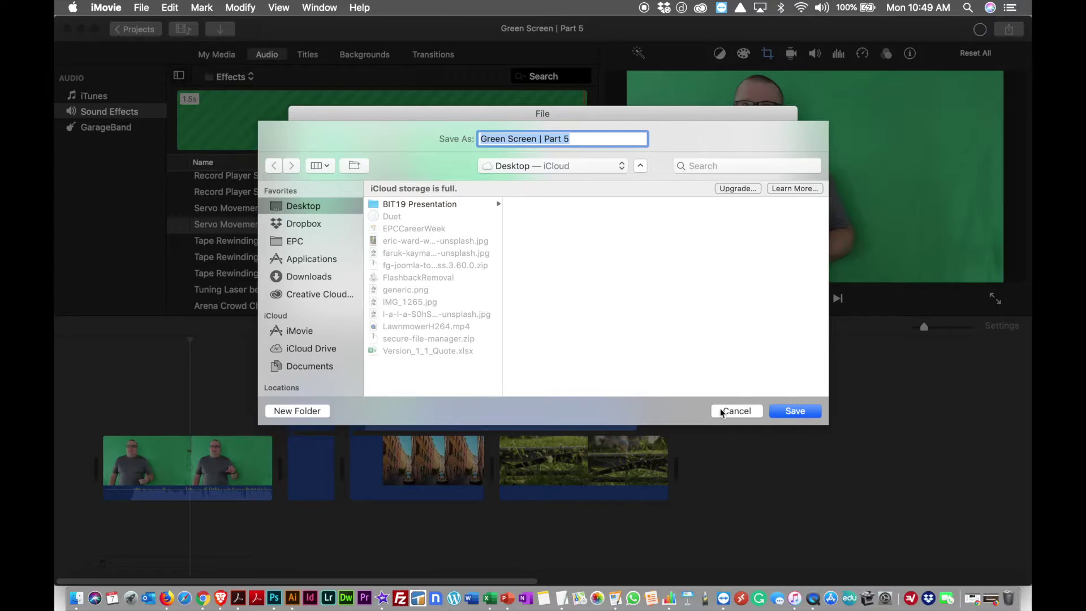
# Cancel the save sheet for 'Green Screen | Part 5' without exporting.
pyautogui.click(791, 410)
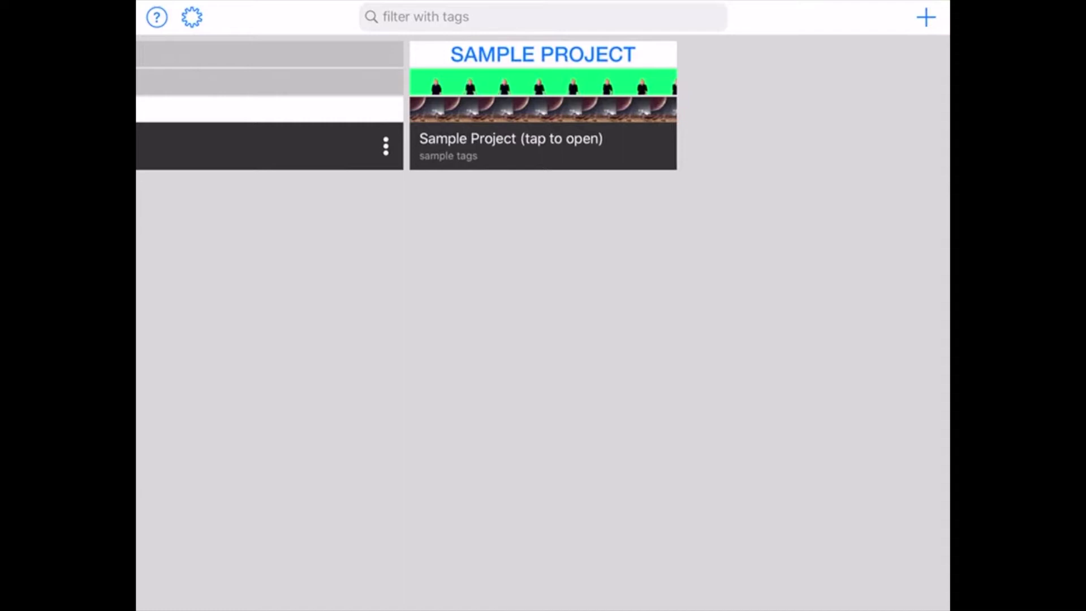
# Create a new empty Green Screen project and browse the video albums for a clip.
pyautogui.click(926, 18)
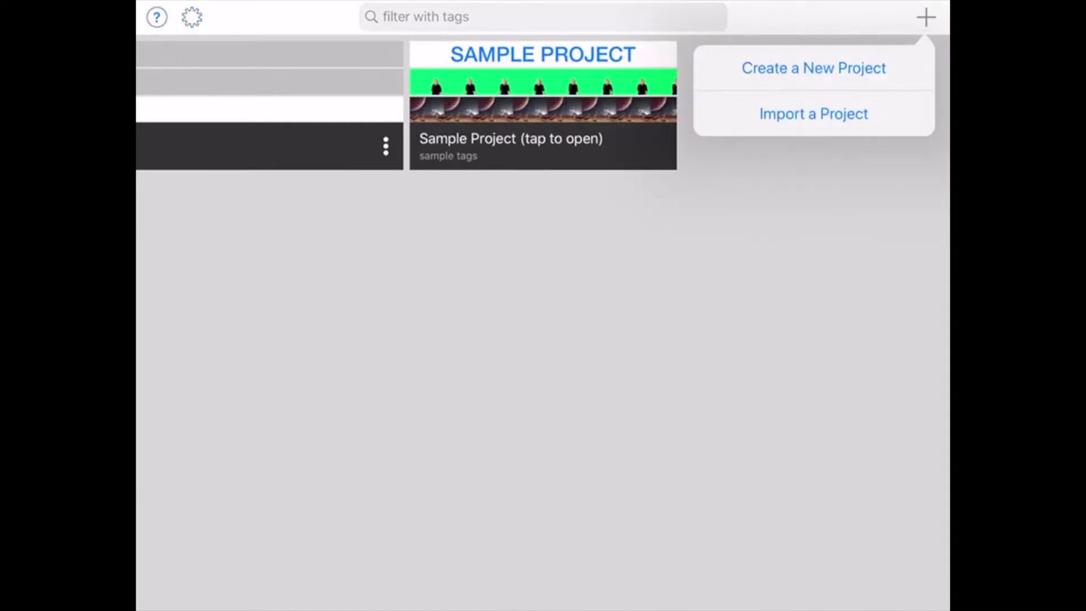
pyautogui.click(814, 68)
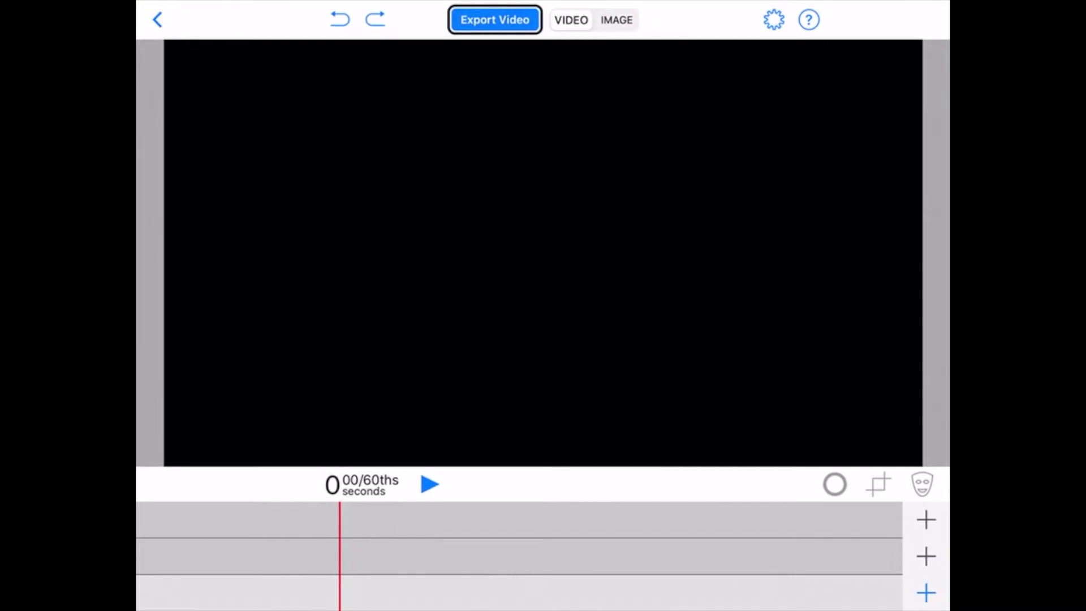
pyautogui.click(926, 592)
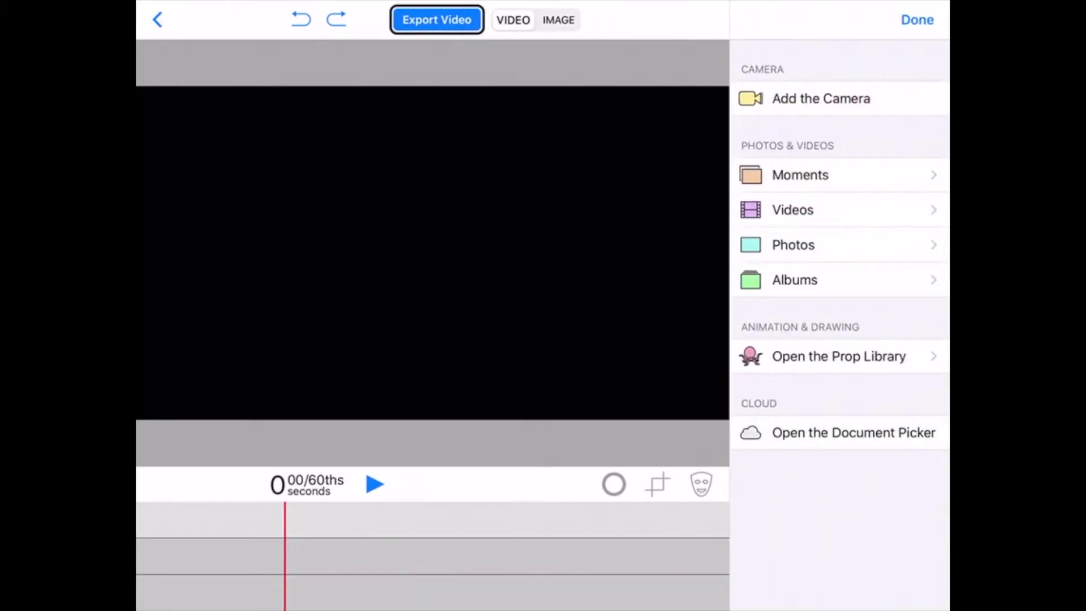
pyautogui.click(793, 210)
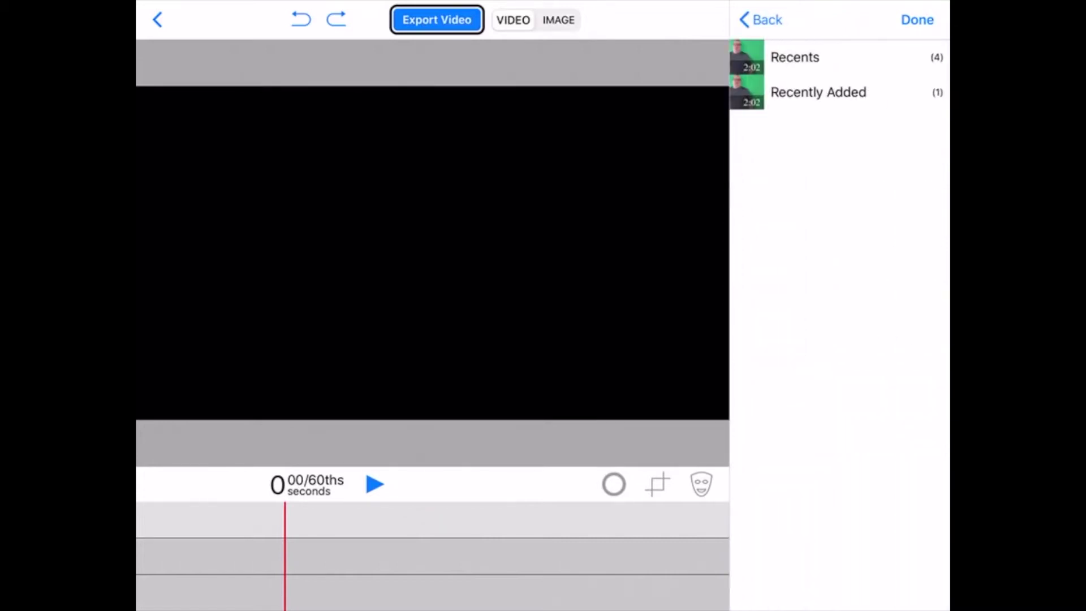
pyautogui.click(761, 20)
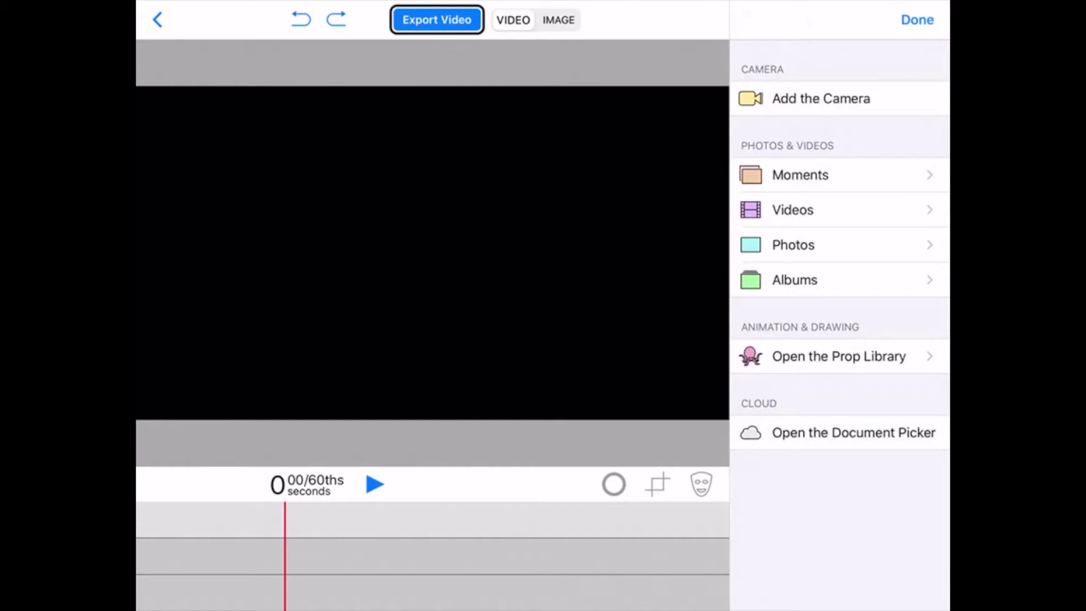
# Find the green soccer-ball clip among the date-grouped media and add it to the timeline.
pyautogui.click(839, 356)
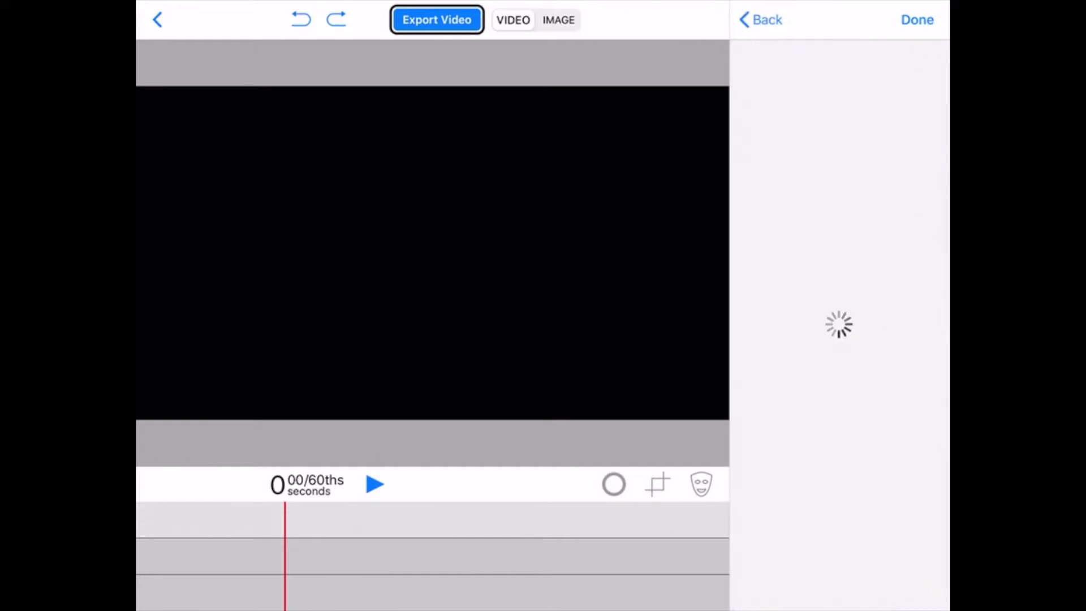
pyautogui.click(761, 20)
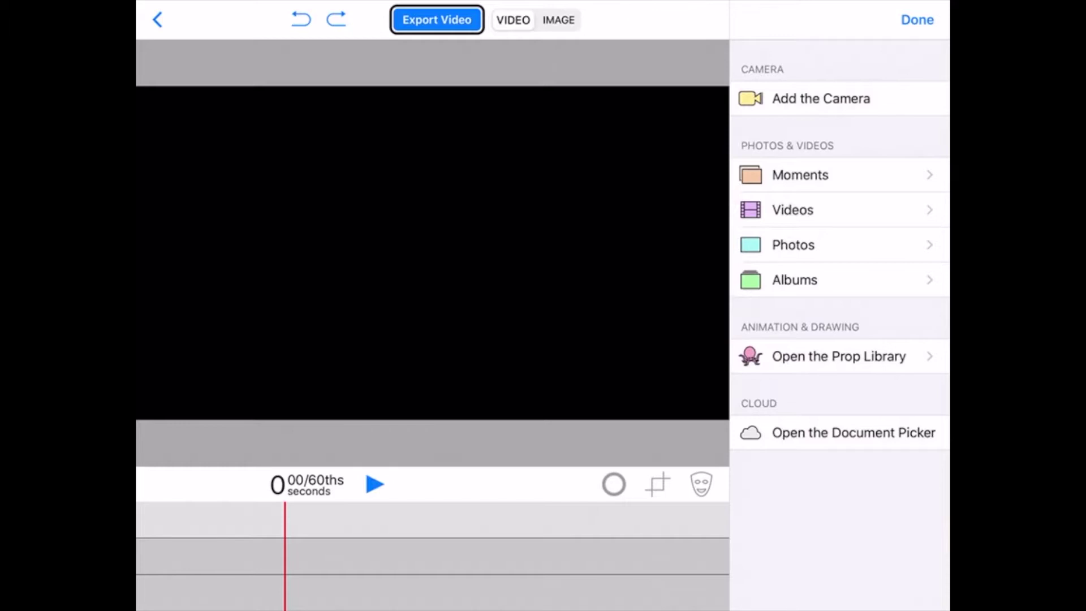
pyautogui.click(801, 175)
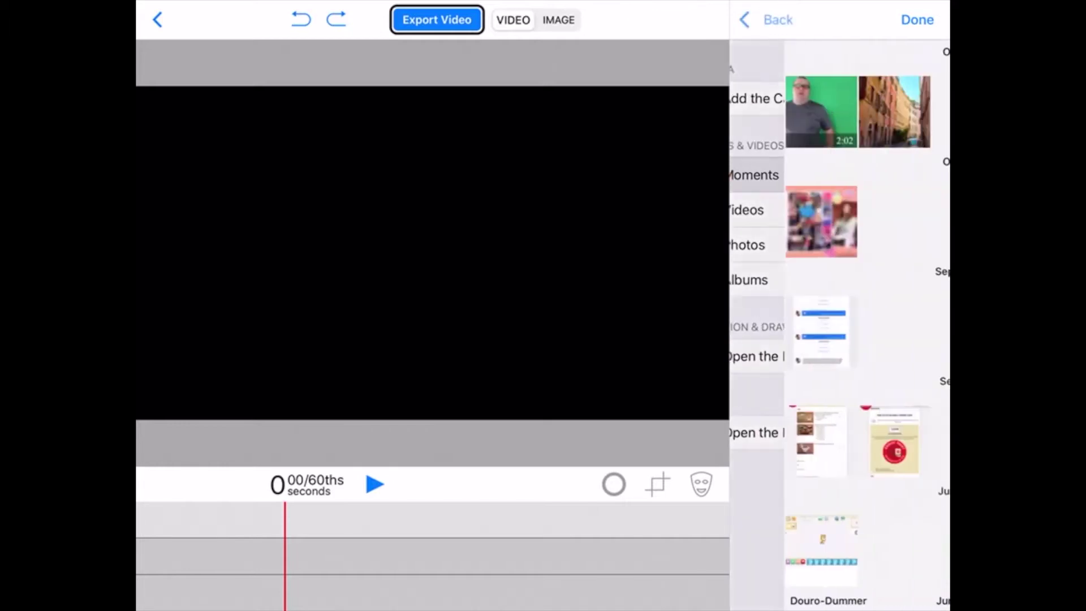
pyautogui.scroll(-10, 840, 325)
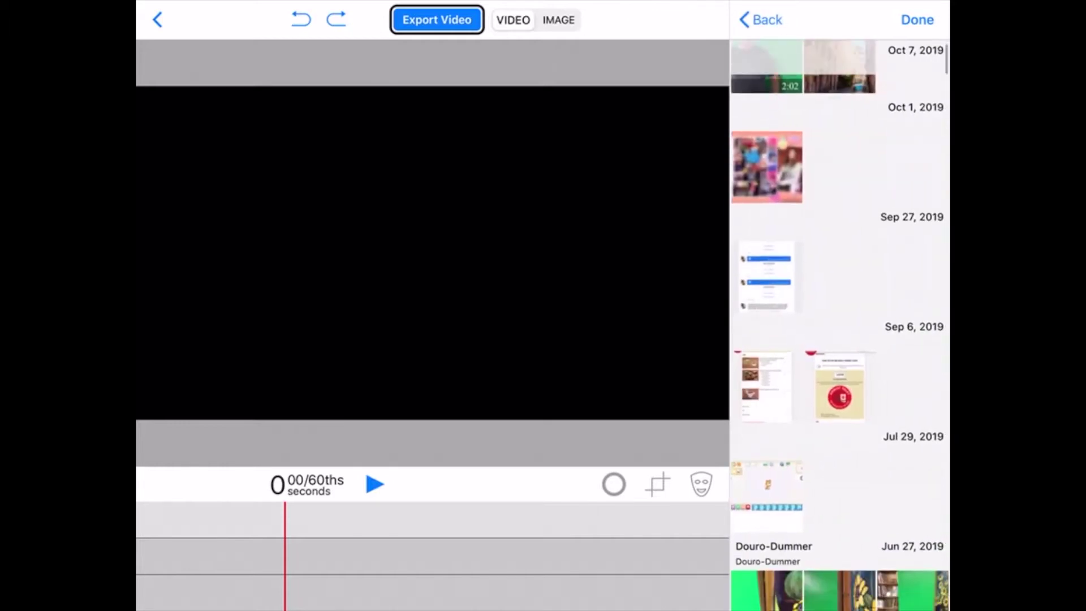
pyautogui.scroll(-4, 840, 325)
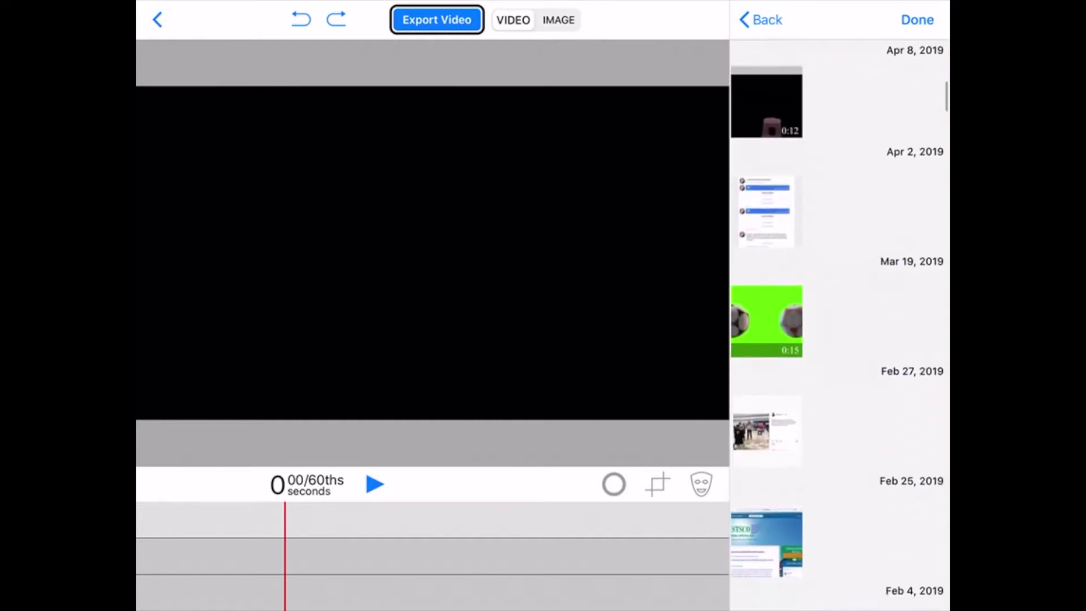
pyautogui.click(766, 315)
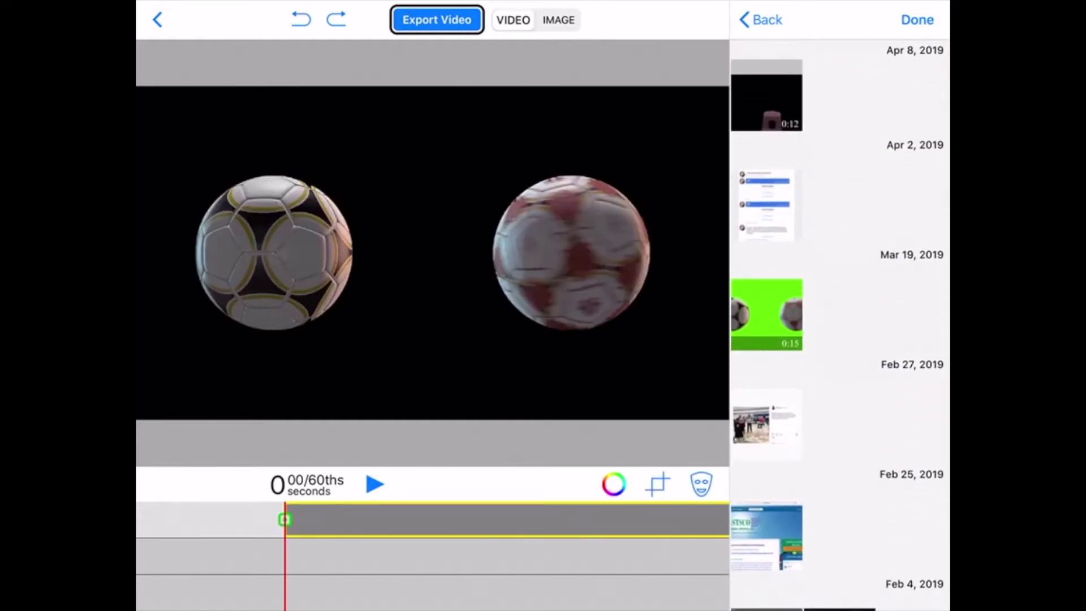
# Add the Rome street photo from Photos > Recents as the background track.
pyautogui.click(761, 20)
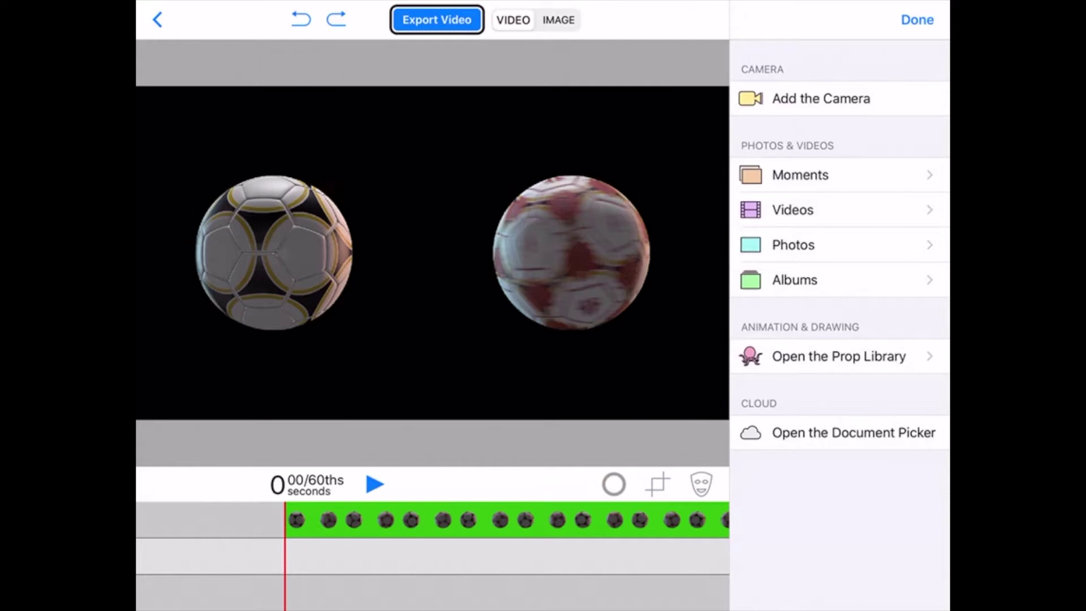
pyautogui.click(794, 245)
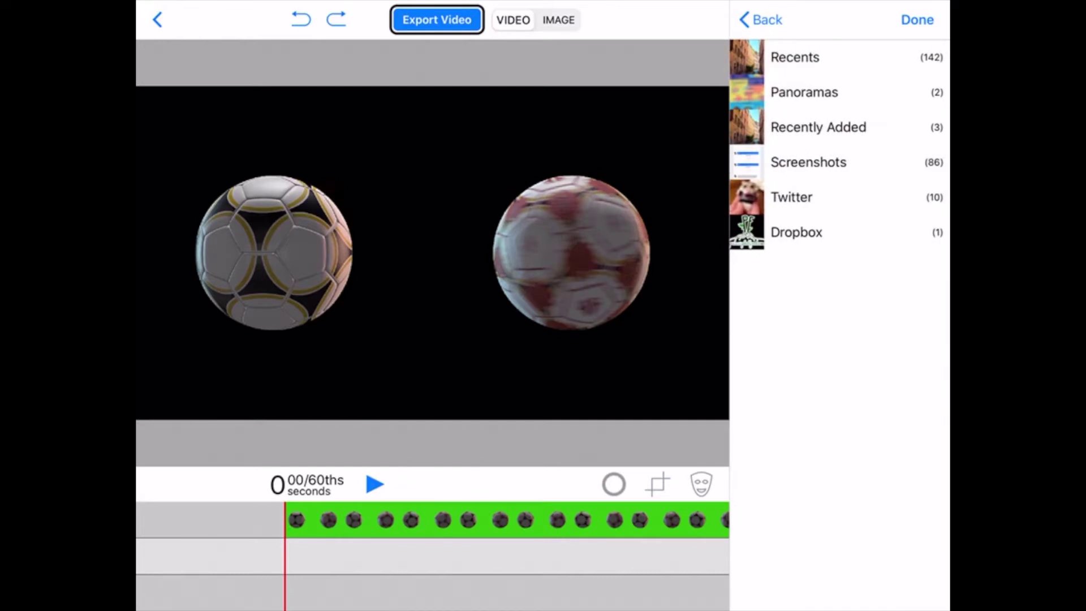
pyautogui.click(795, 57)
pyautogui.click(766, 76)
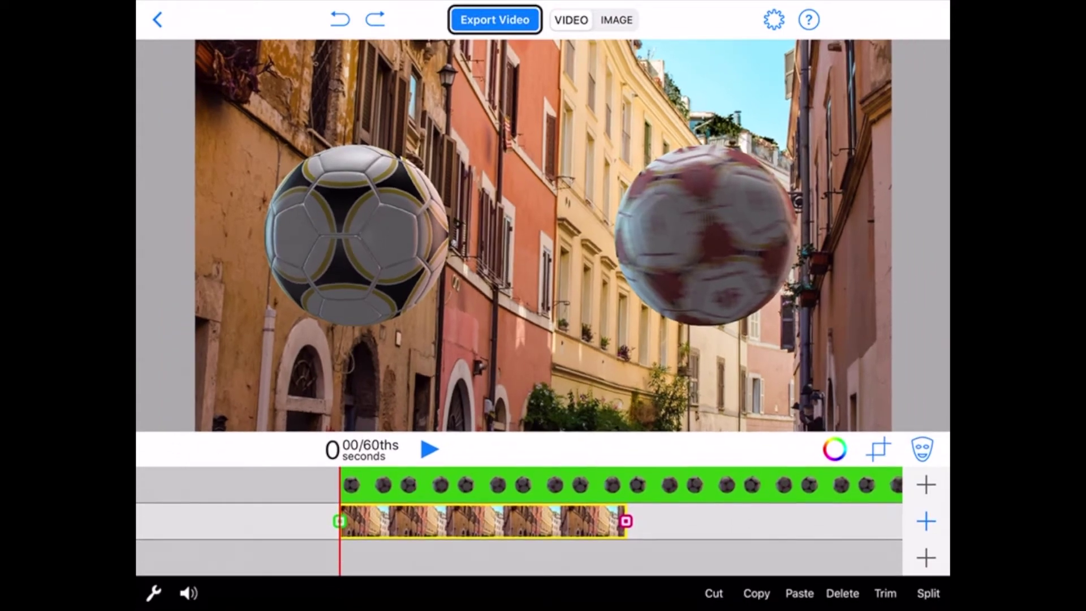
# Select the soccer-ball clip and the street background clip to check both tracks.
pyautogui.click(566, 485)
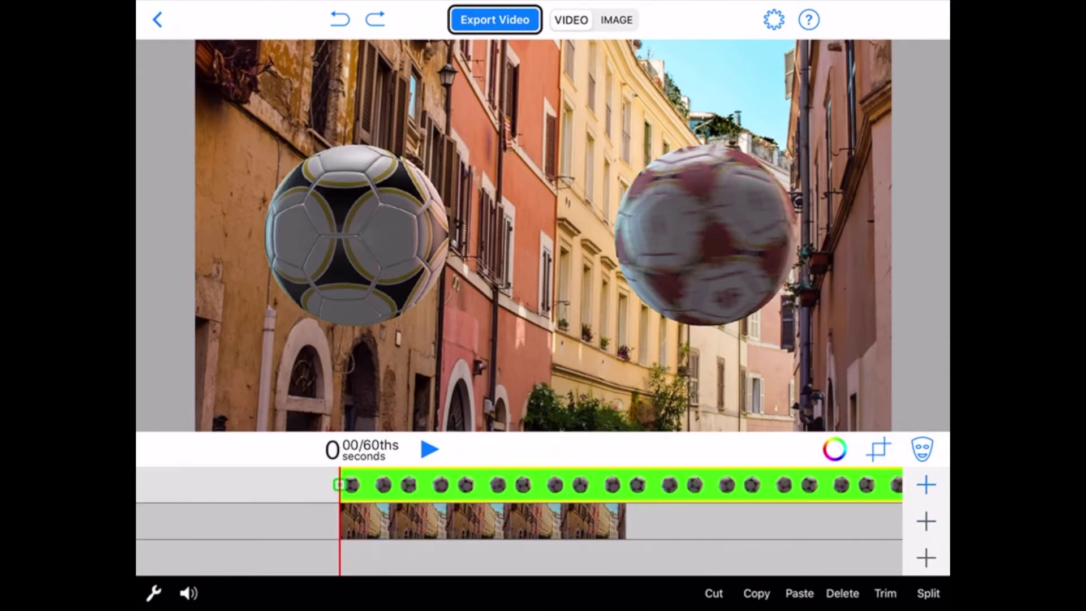
pyautogui.click(481, 520)
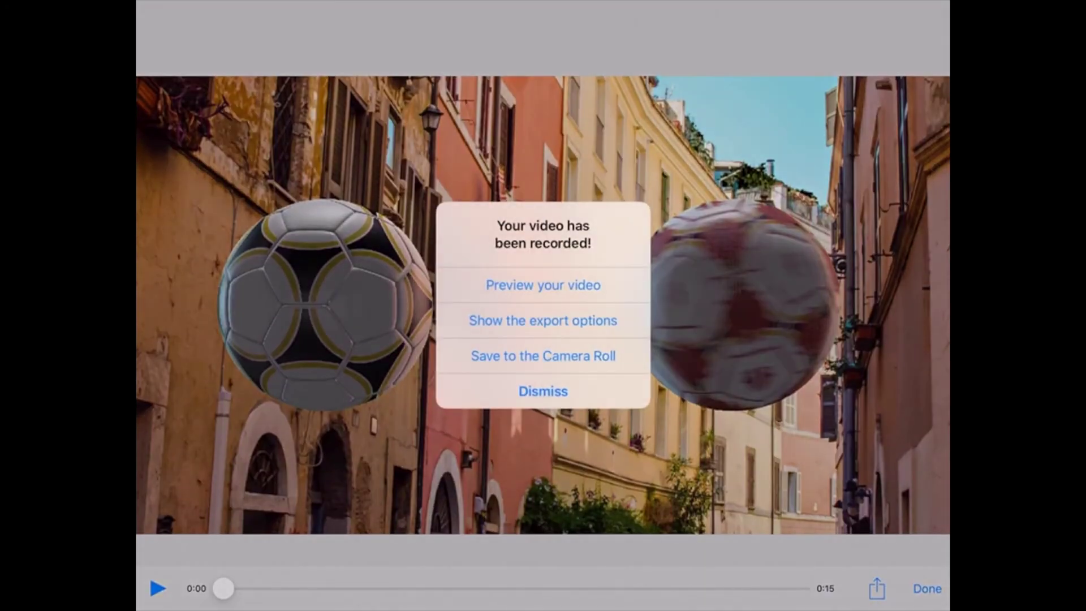
# Save the recorded composite to the Camera Roll and open its share sheet.
pyautogui.click(543, 356)
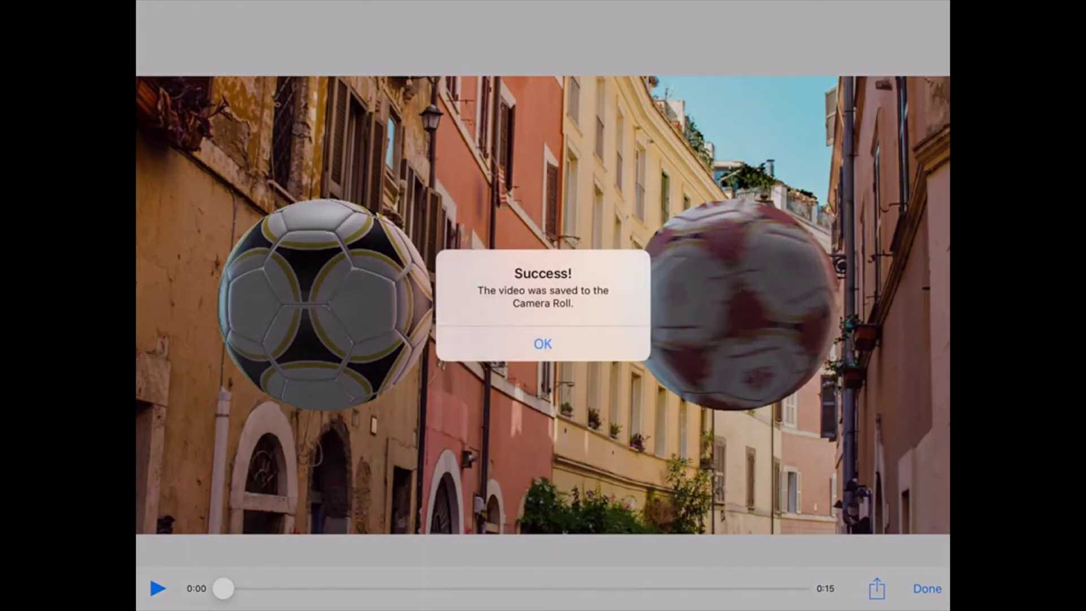
pyautogui.click(543, 344)
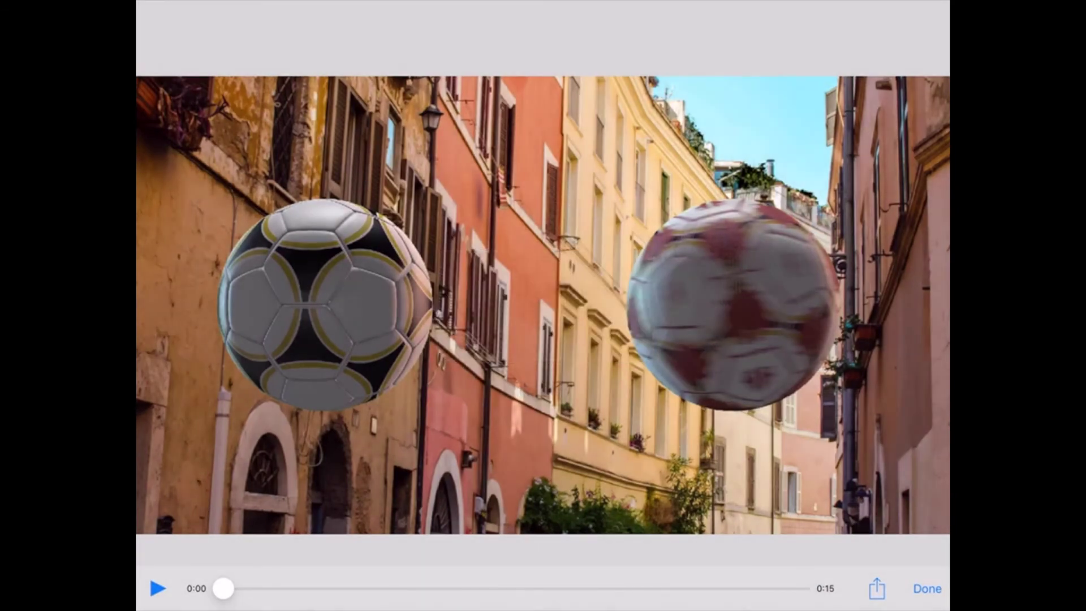
pyautogui.click(877, 588)
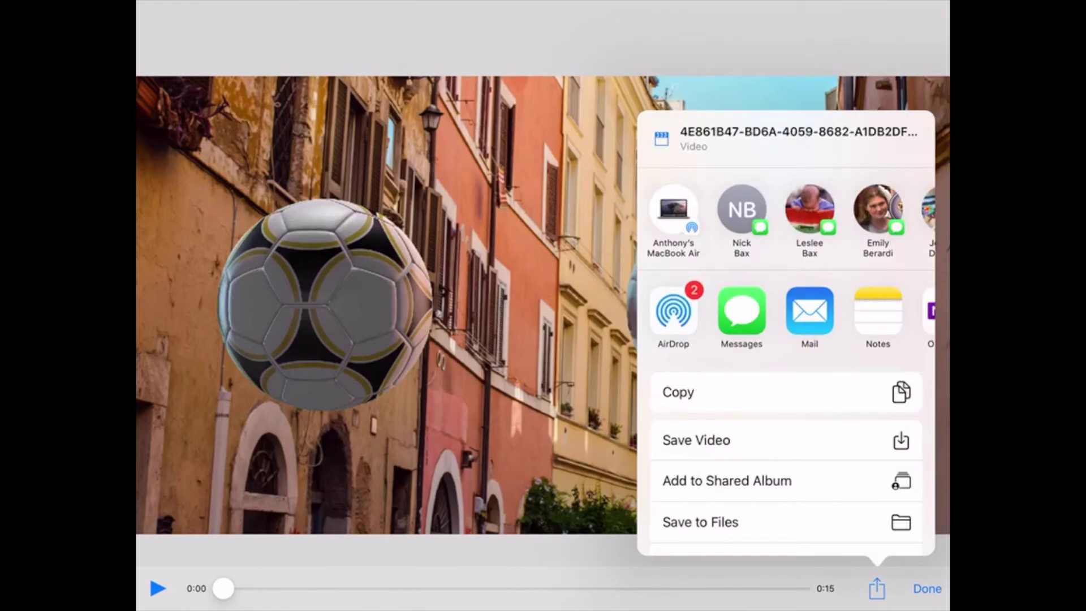
# Go to the iPad home screen, then return to Do Ink Green Screen.
pyautogui.press('super+h')
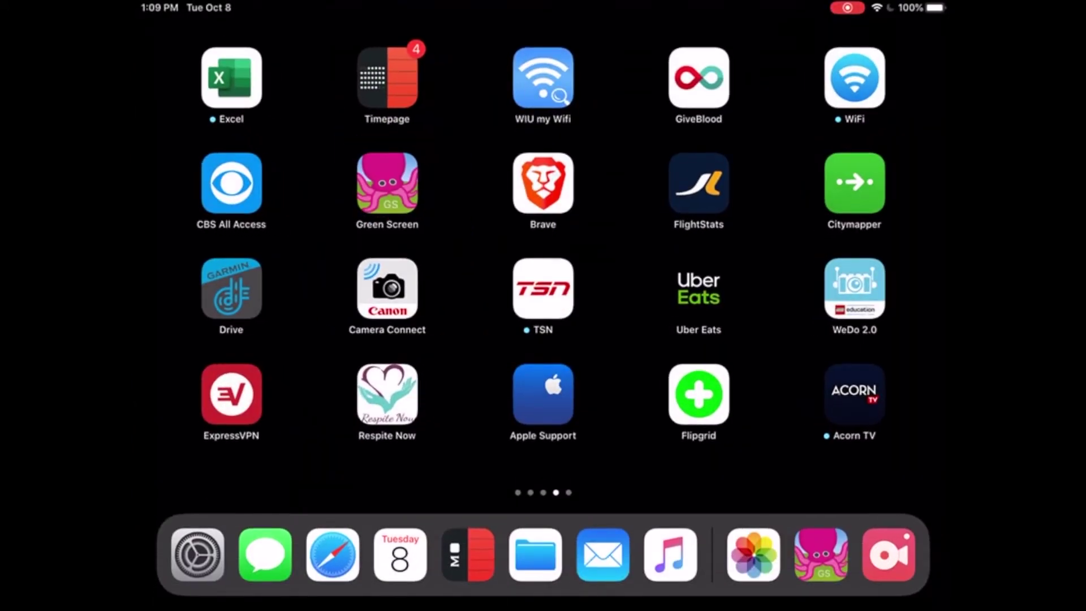
pyautogui.hscroll(-5, 543, 243)
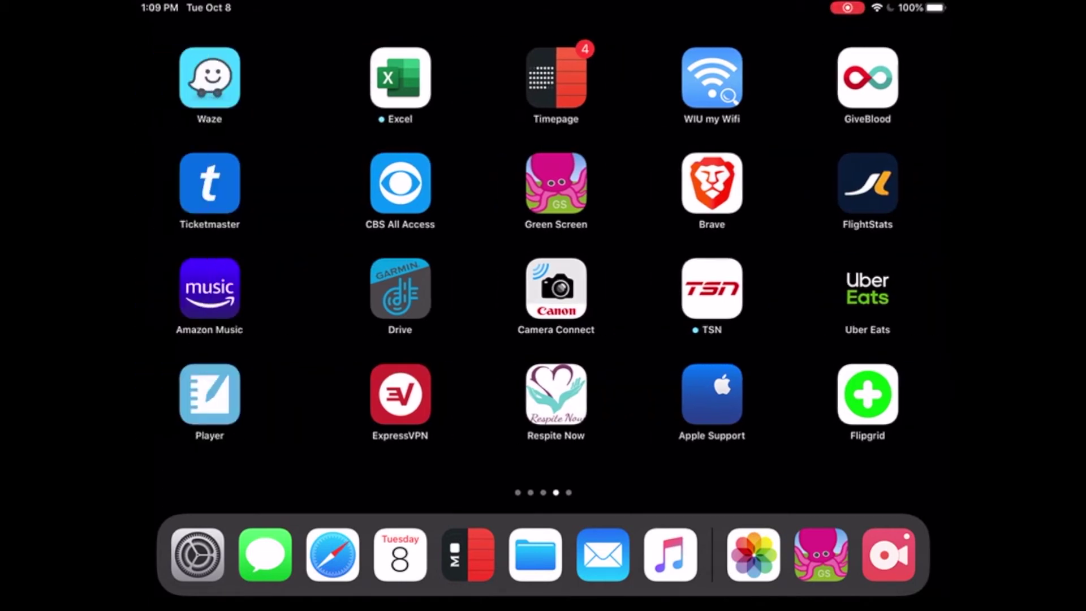
pyautogui.hscroll(5, 543, 243)
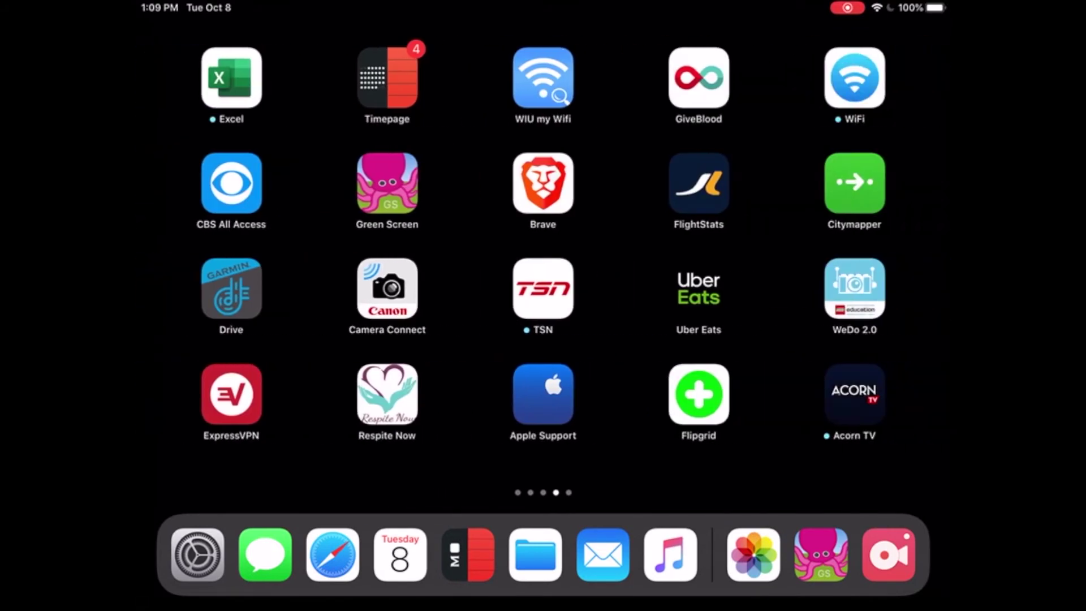
pyautogui.click(387, 183)
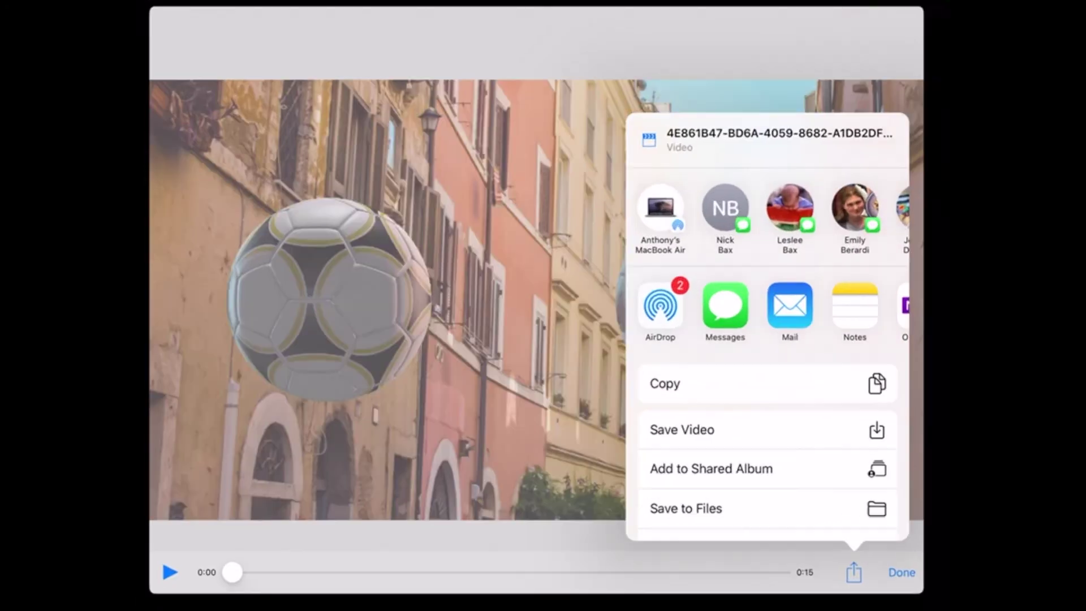